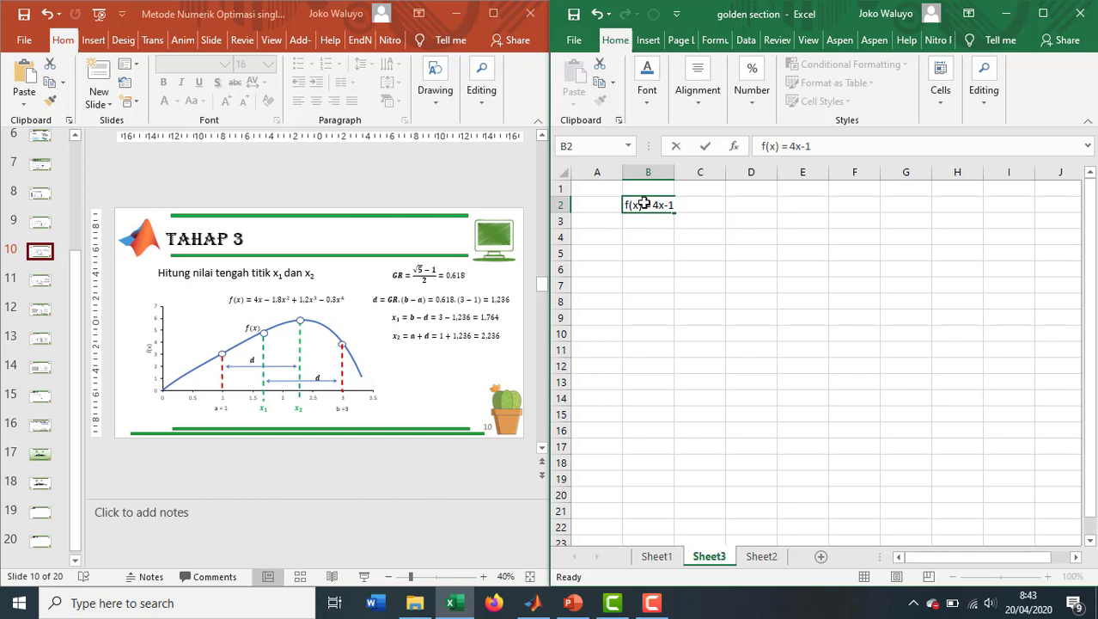
Complete the function text in cell B2 so it reads f(x) = 4x-1,8x^2+1,2X^3-0,3X^4.
{"action": "type", "text": ",8x^2+1,2"}
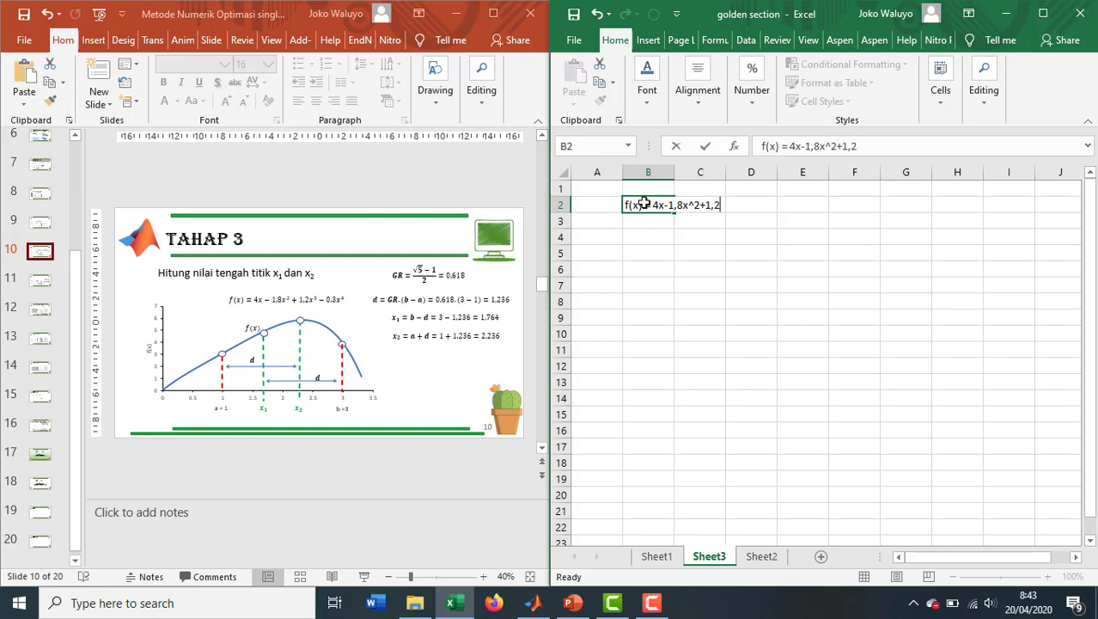
{"action": "type", "text": "X^3-0,3X"}
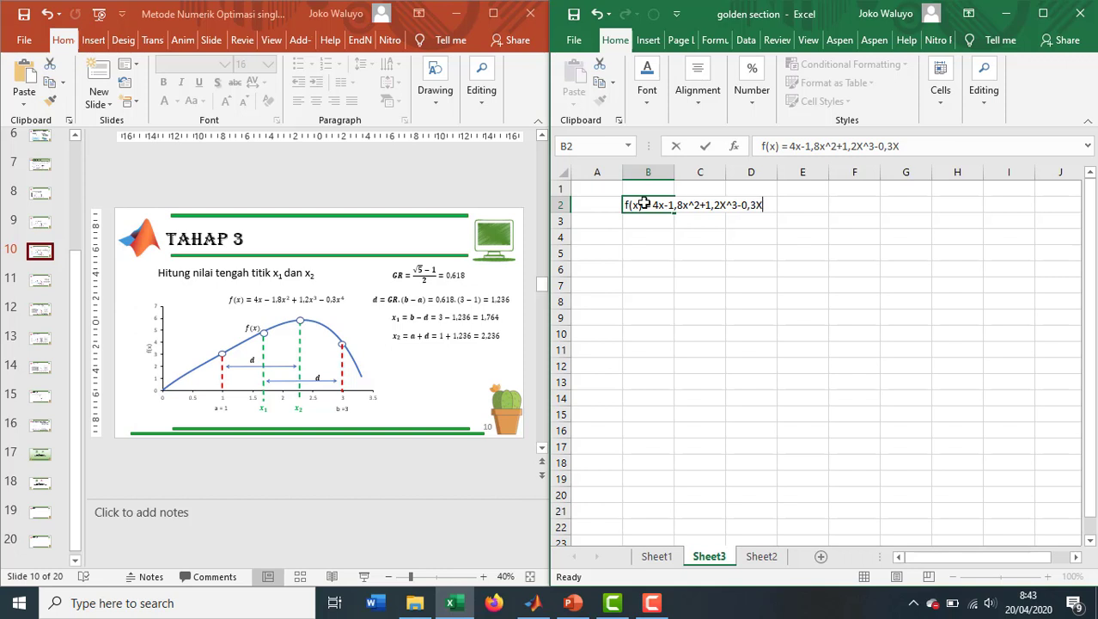
{"action": "type", "text": "^4"}
{"action": "key", "text": "Return"}
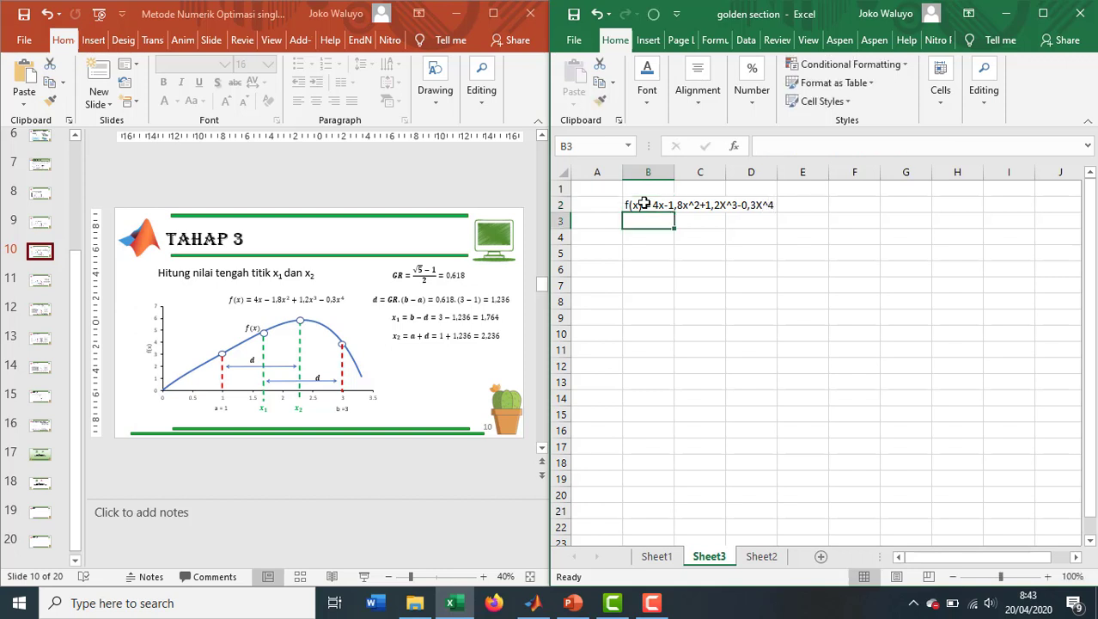
Label cell B4 "GR =" and calculate the golden ratio in C4 with =(5^0.5-1)/2.
{"action": "key", "text": "Return"}
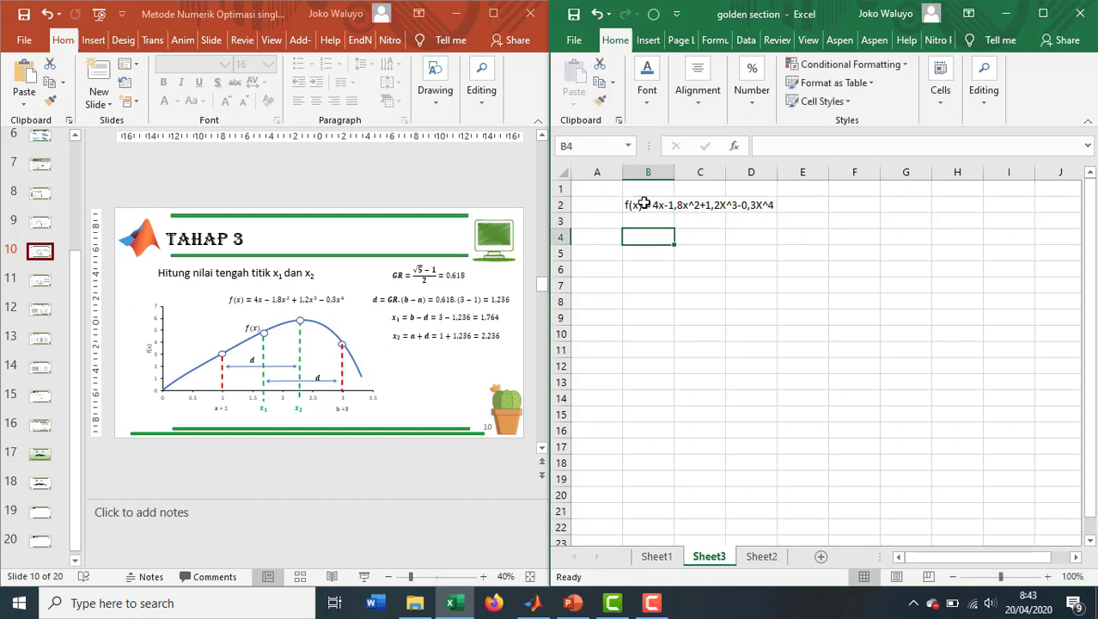
{"action": "type", "text": "GR"}
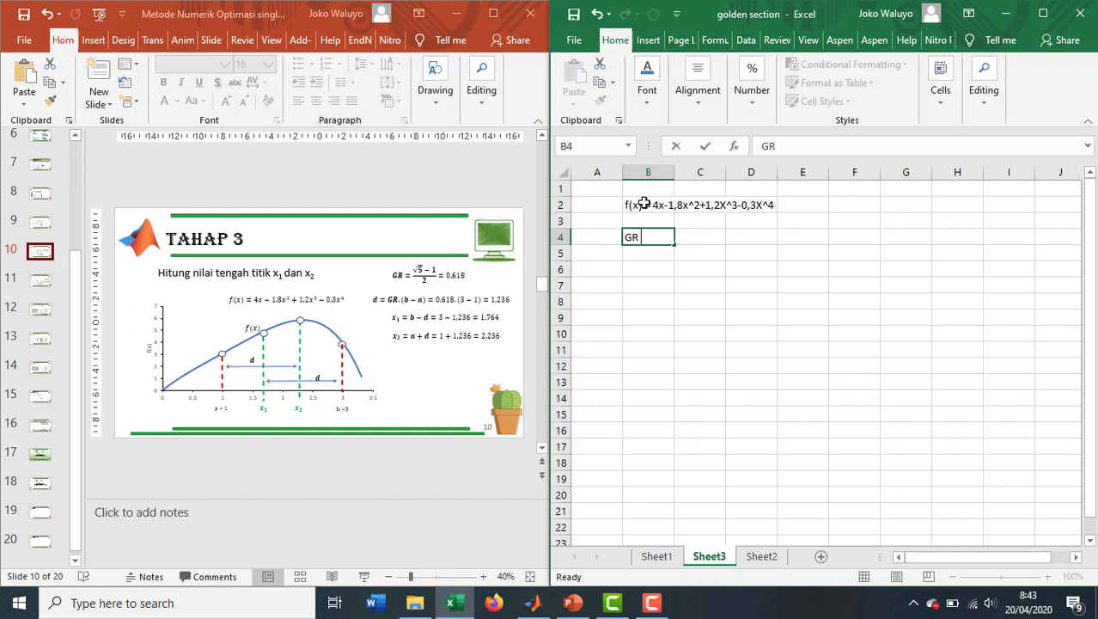
{"action": "type", "text": " ="}
{"action": "key", "text": "Tab"}
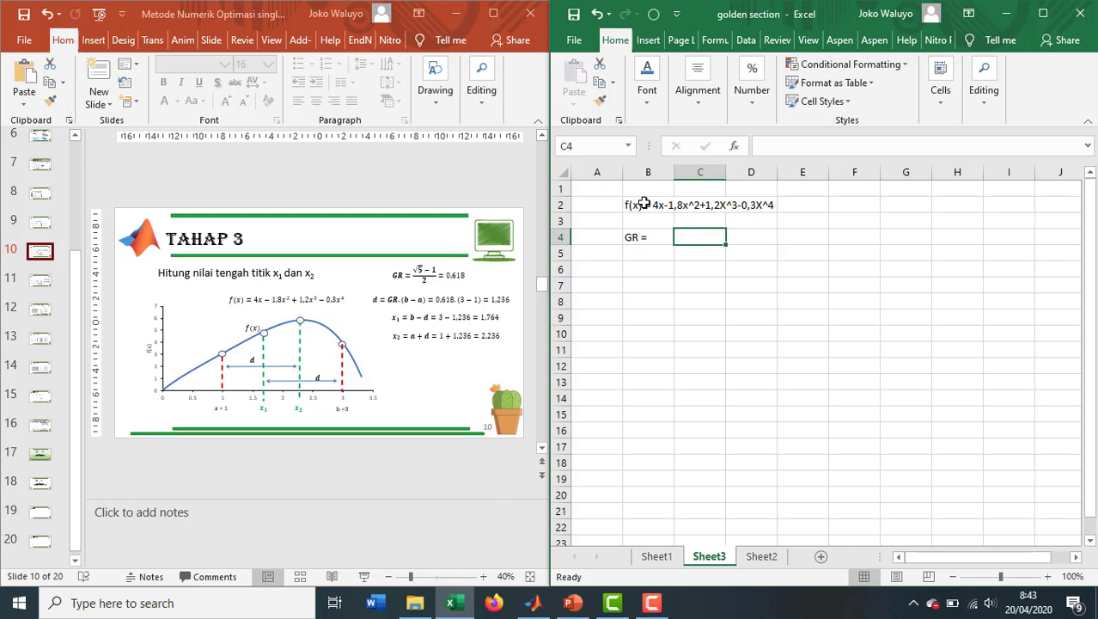
{"action": "type", "text": "="}
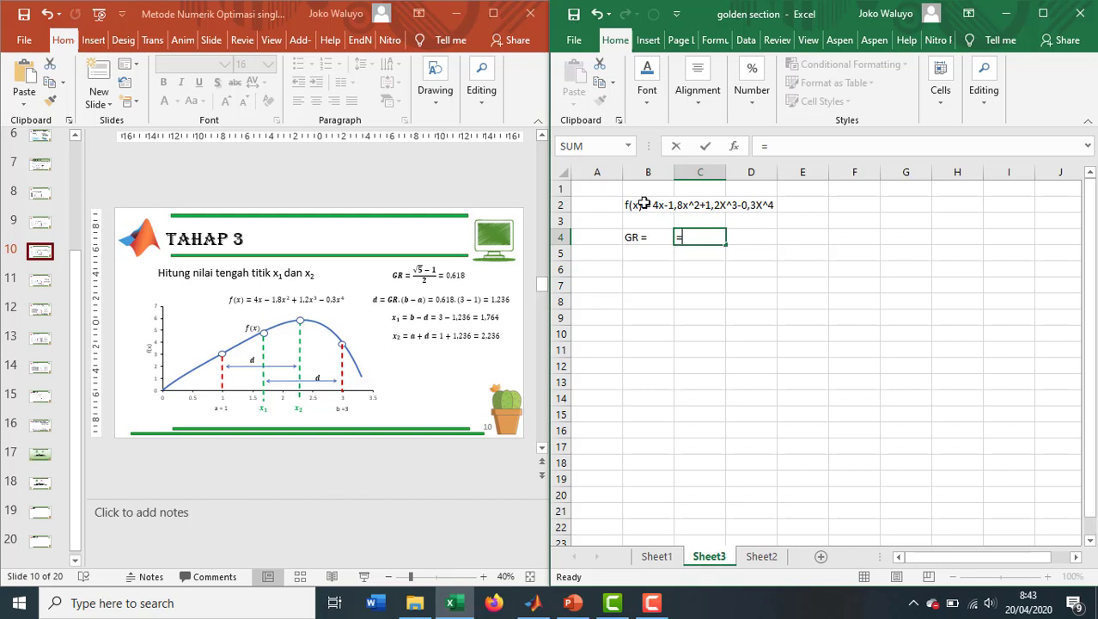
{"action": "type", "text": "(5^0.5-1)/"}
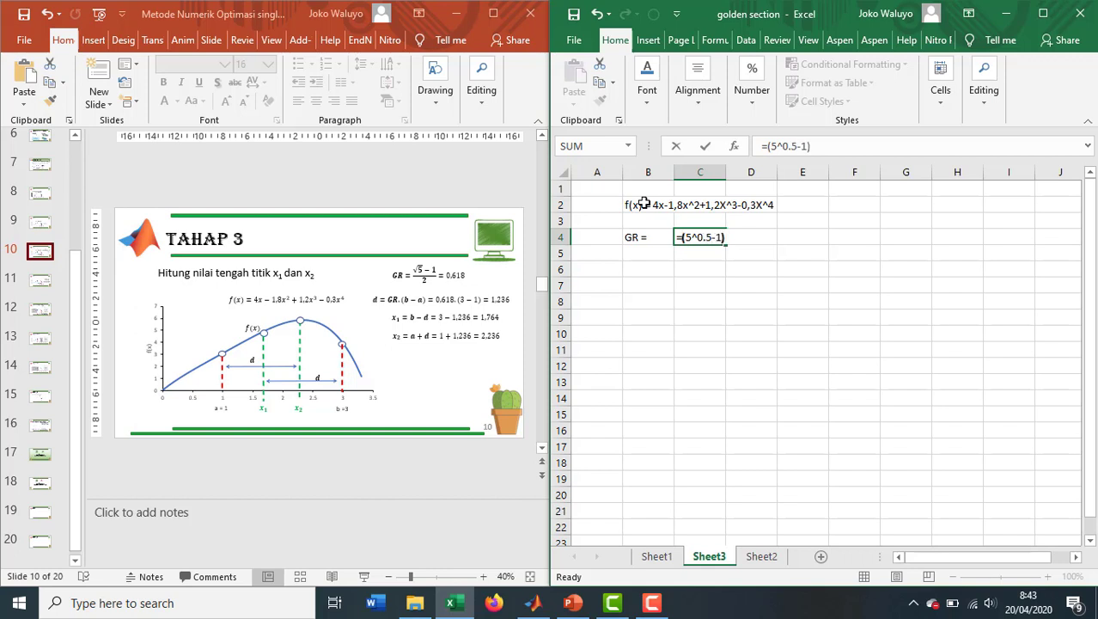
{"action": "type", "text": "2"}
{"action": "key", "text": "Return"}
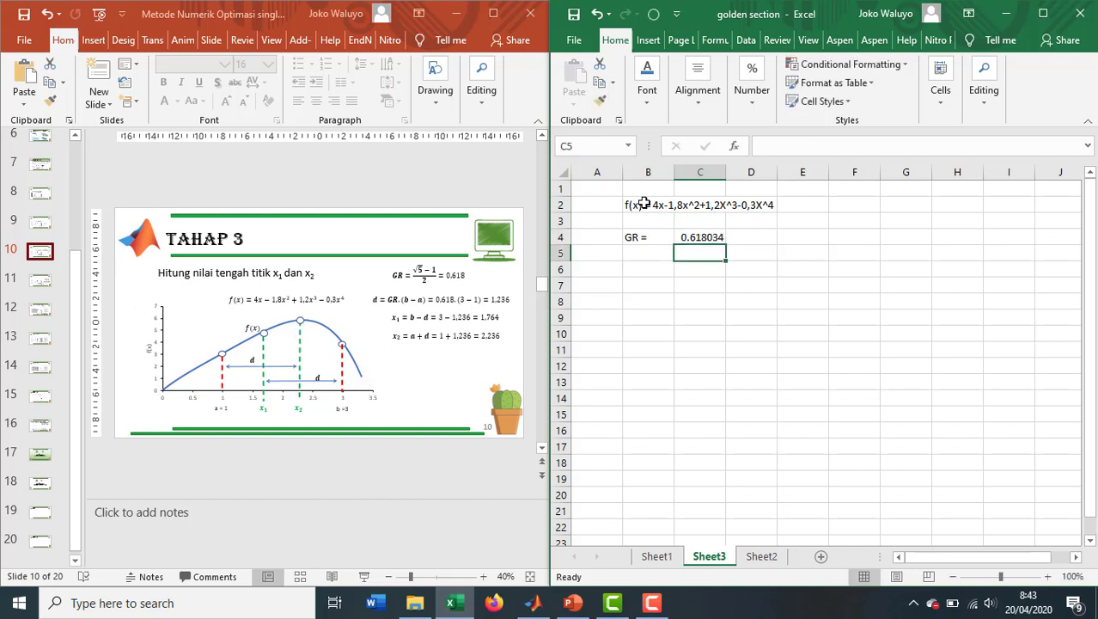
Enter the iteration table headers iterasi, a, b and d in cells B6 to E6.
{"action": "left_click", "coordinate": [648, 268]}
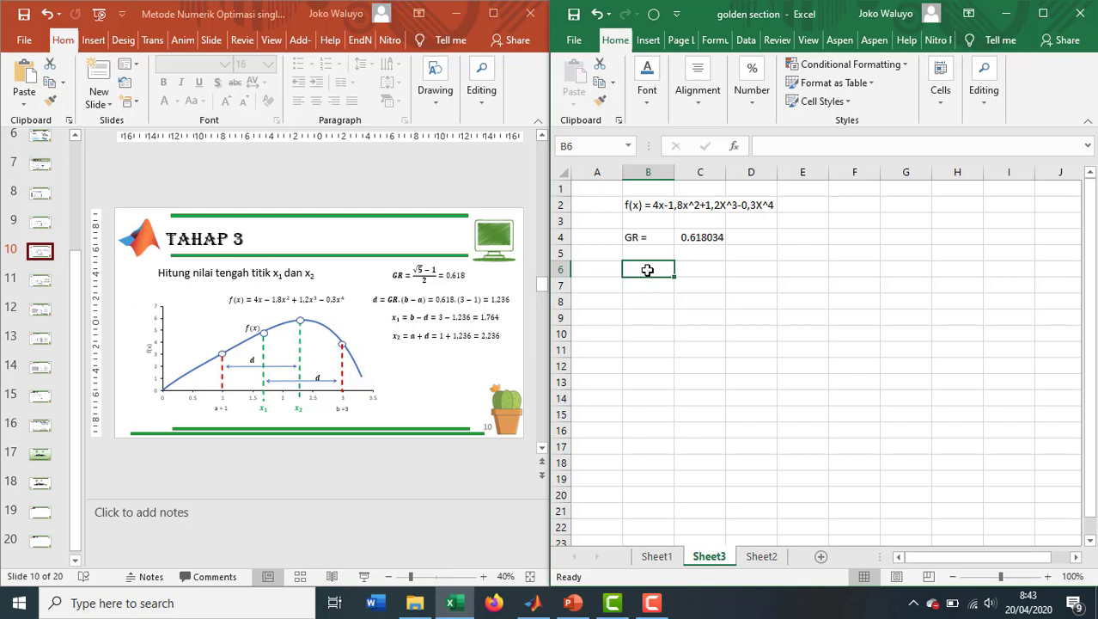
{"action": "type", "text": "itera"}
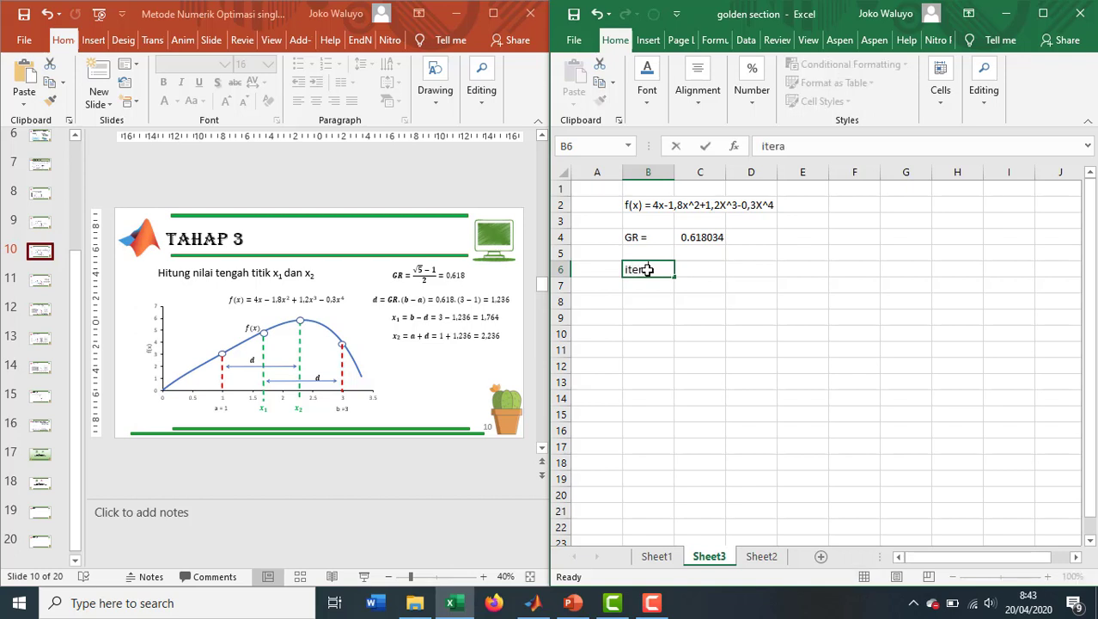
{"action": "type", "text": "si"}
{"action": "key", "text": "Tab"}
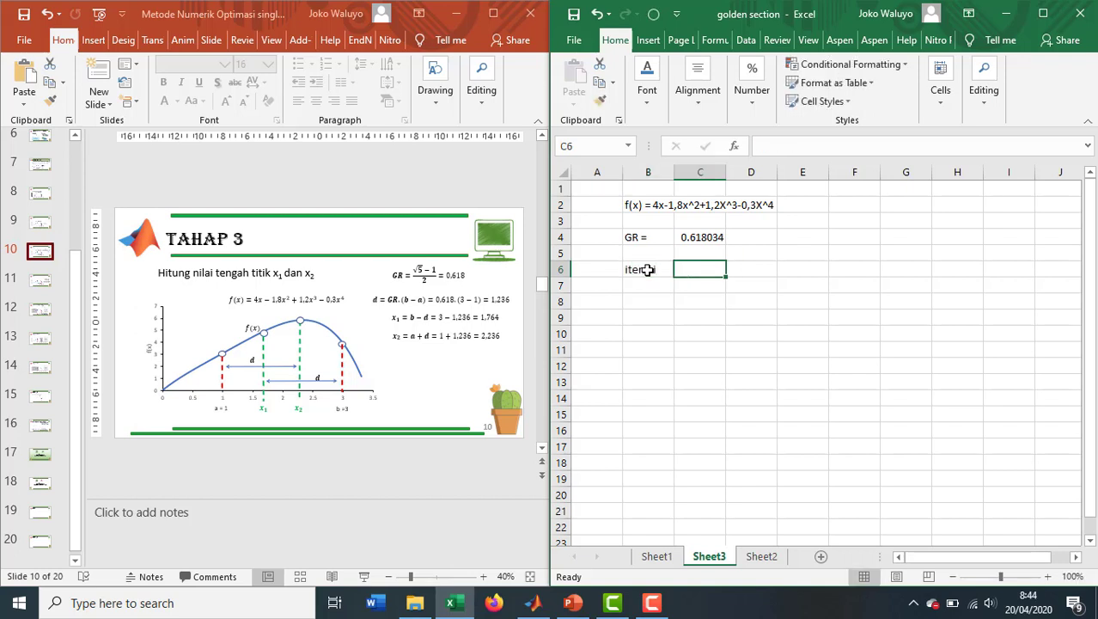
{"action": "type", "text": "a"}
{"action": "key", "text": "Tab"}
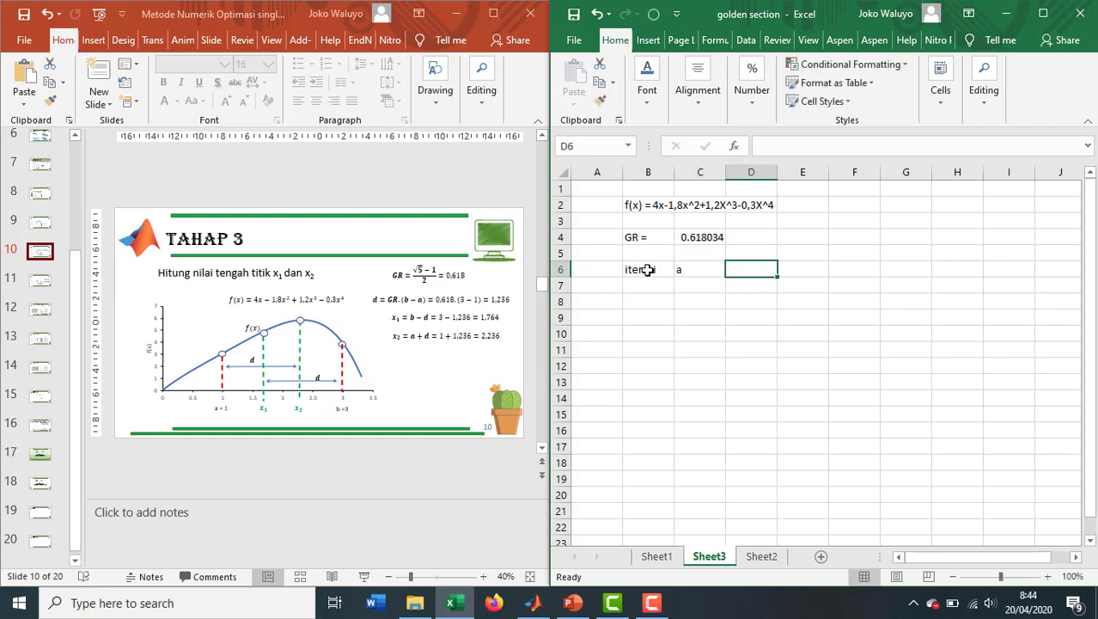
{"action": "type", "text": "b"}
{"action": "key", "text": "Tab"}
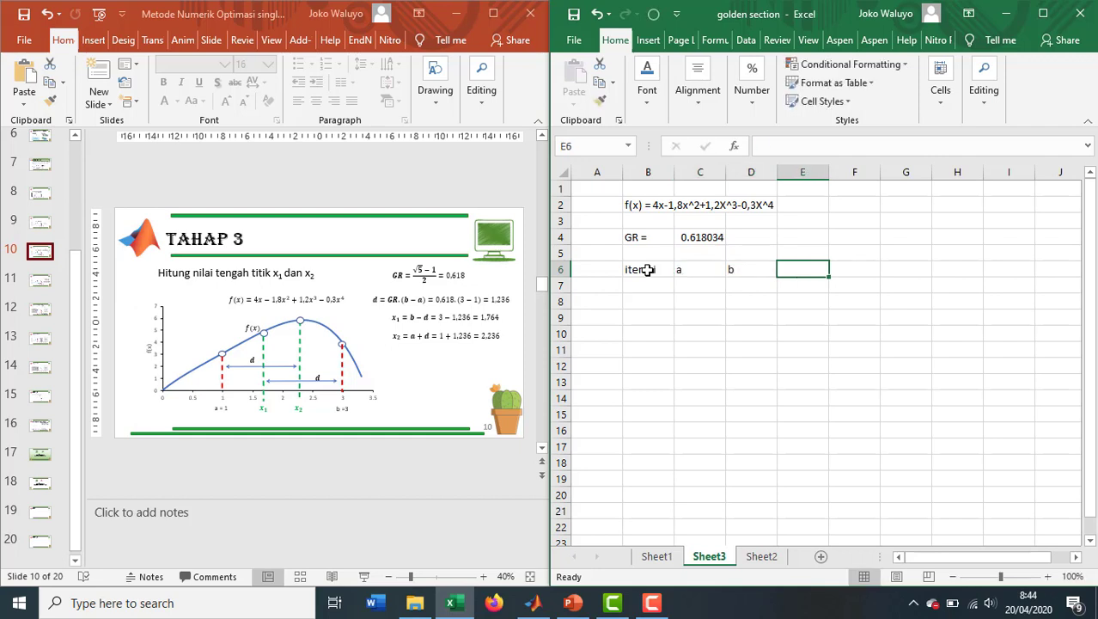
{"action": "type", "text": "d"}
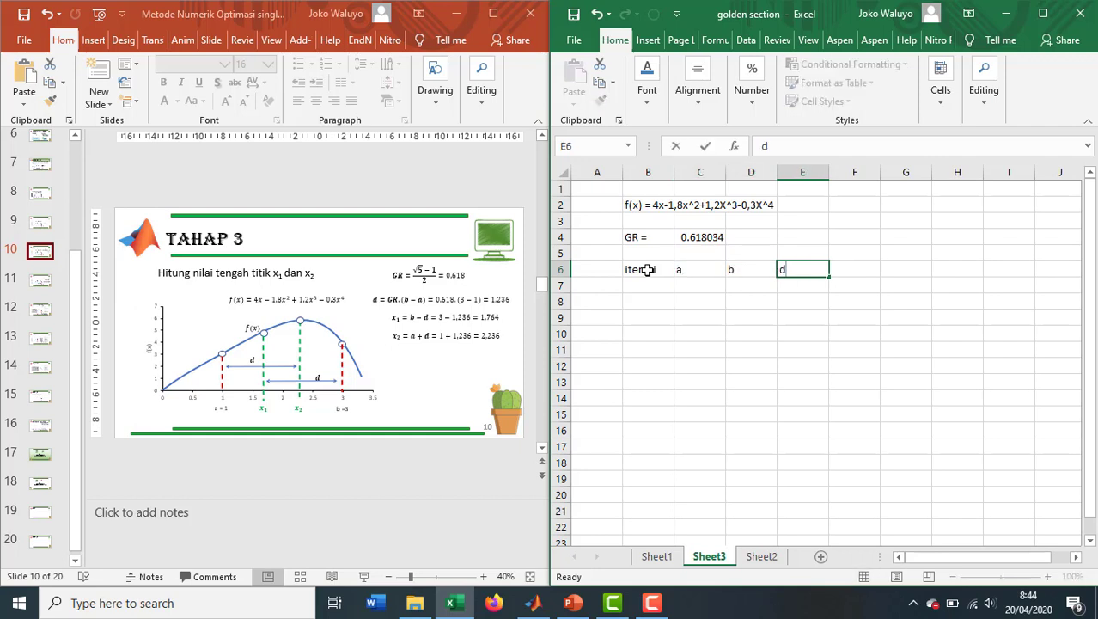
{"action": "key", "text": "Tab"}
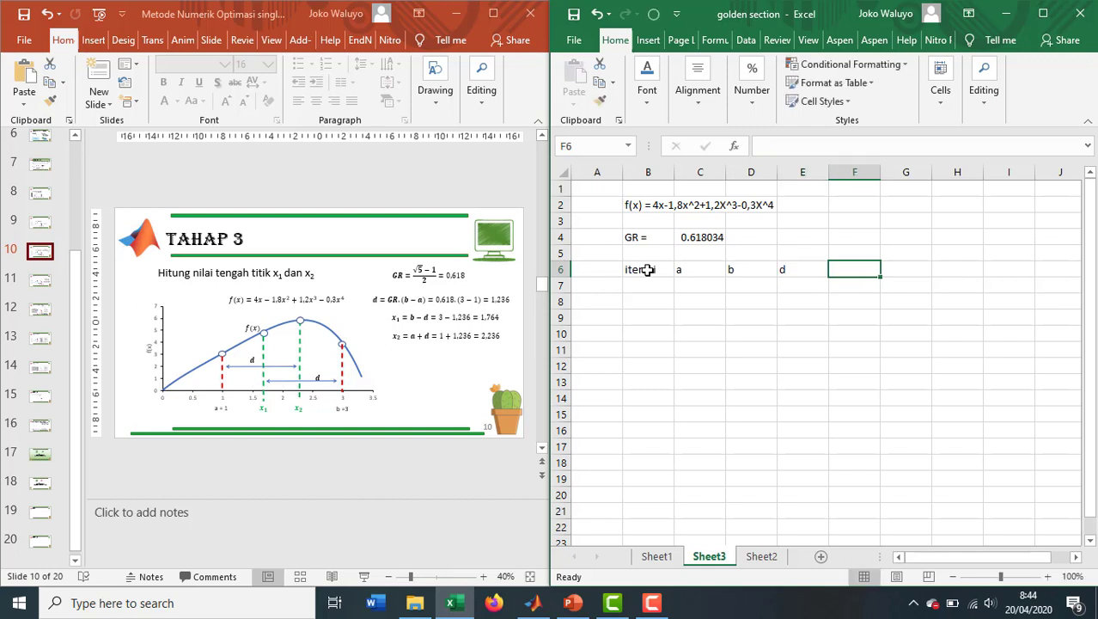
Add the headers x1, x2, f(x1) and f(x2) in cells F6 to I6.
{"action": "type", "text": "x1"}
{"action": "key", "text": "Tab"}
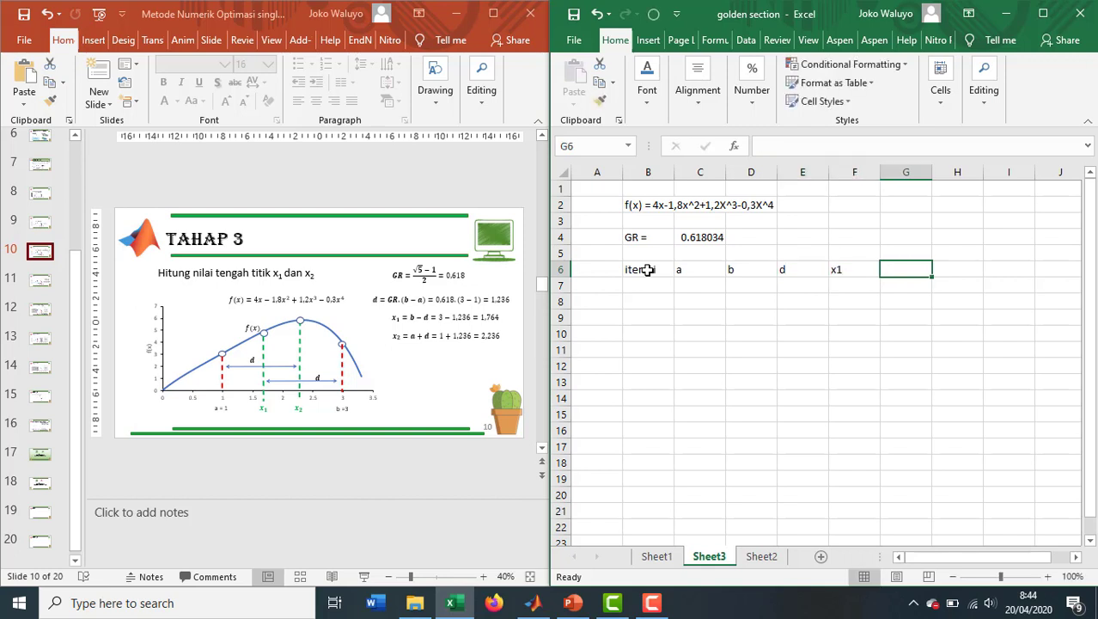
{"action": "type", "text": "x2"}
{"action": "key", "text": "Tab"}
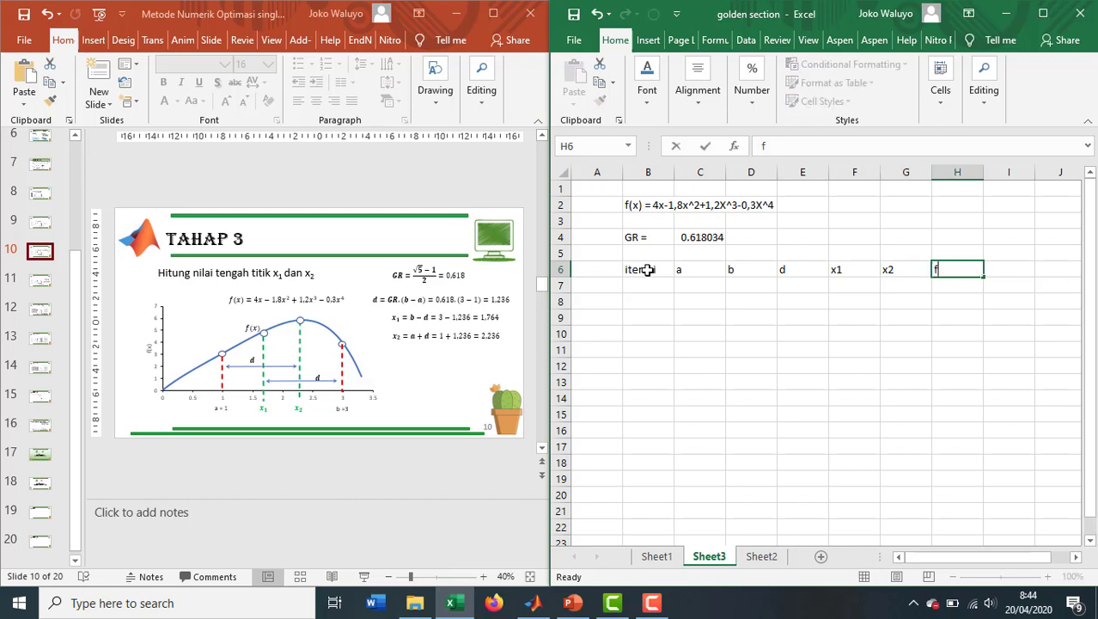
{"action": "type", "text": "f(x1)"}
{"action": "key", "text": "Tab"}
{"action": "type", "text": "f("}
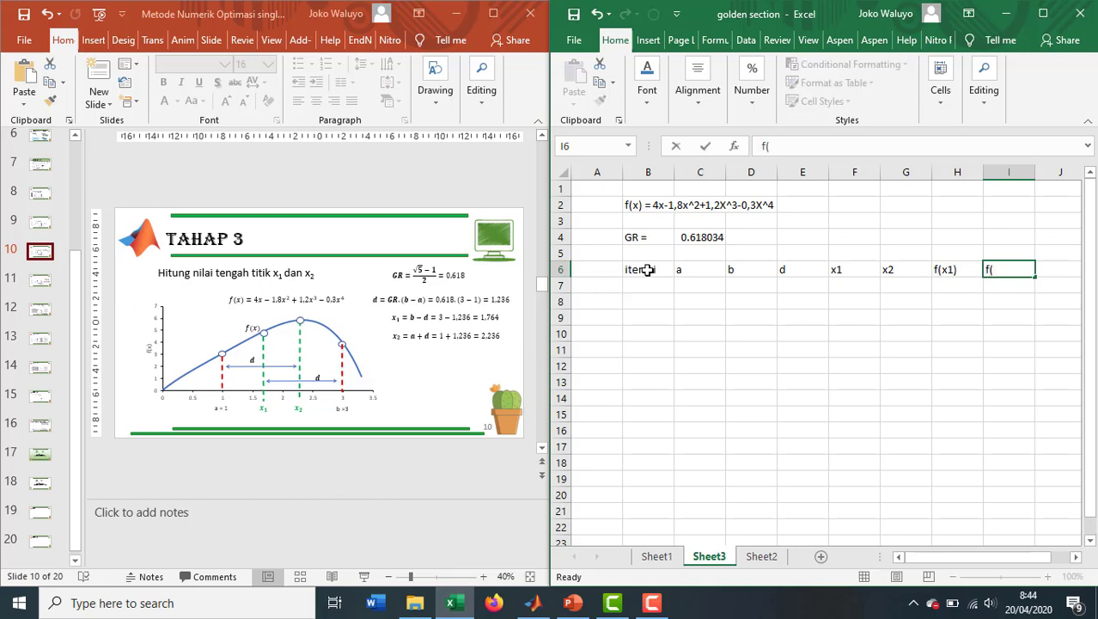
{"action": "type", "text": "x2)"}
{"action": "key", "text": "Return"}
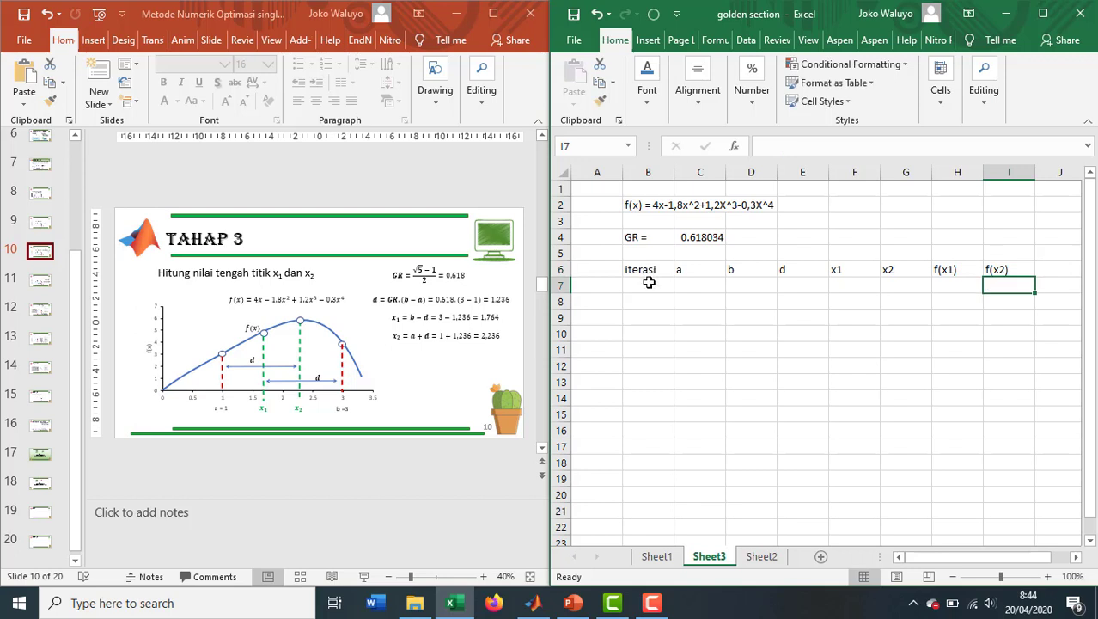
Enter the initial bounds in row 7: 1 for a in C7 and 3 for b in D7.
{"action": "left_click", "coordinate": [649, 283]}
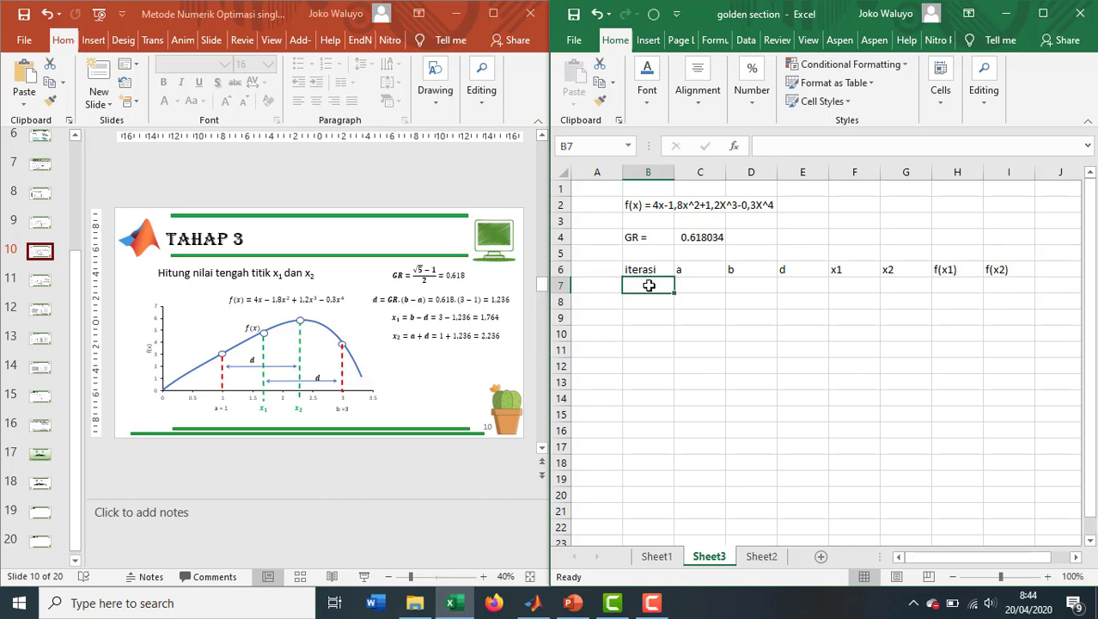
{"action": "left_click", "coordinate": [689, 282]}
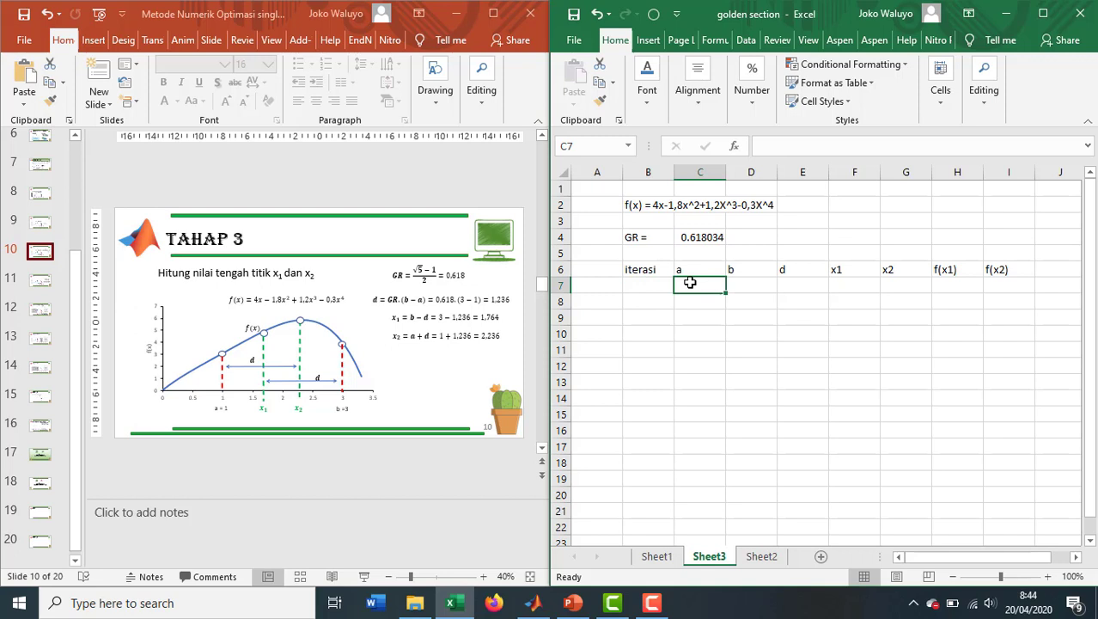
{"action": "type", "text": "1"}
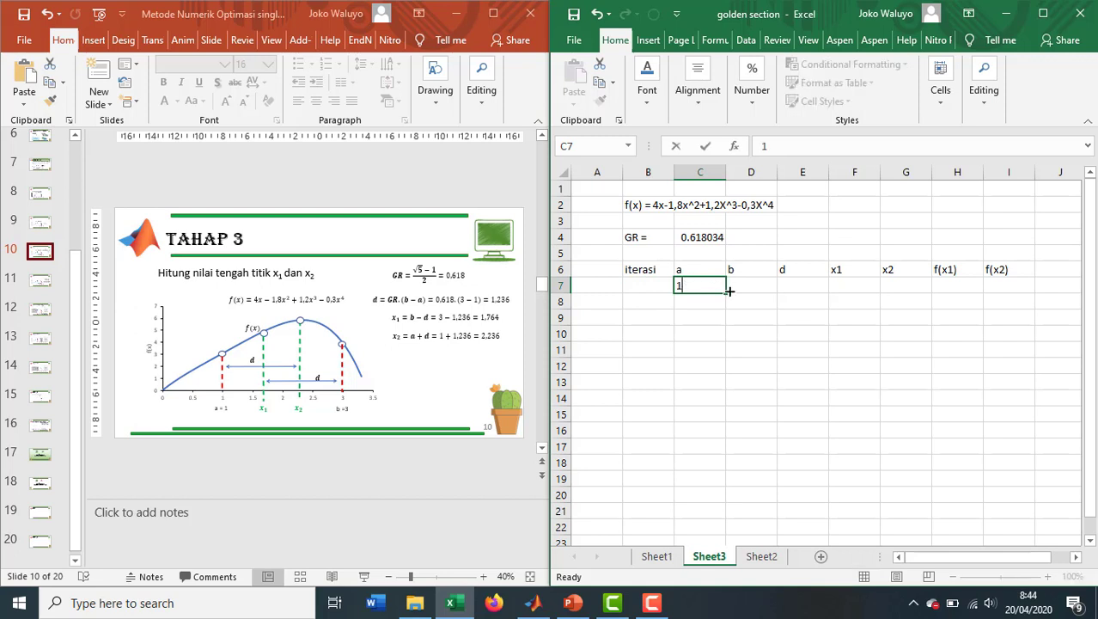
{"action": "left_click", "coordinate": [747, 288]}
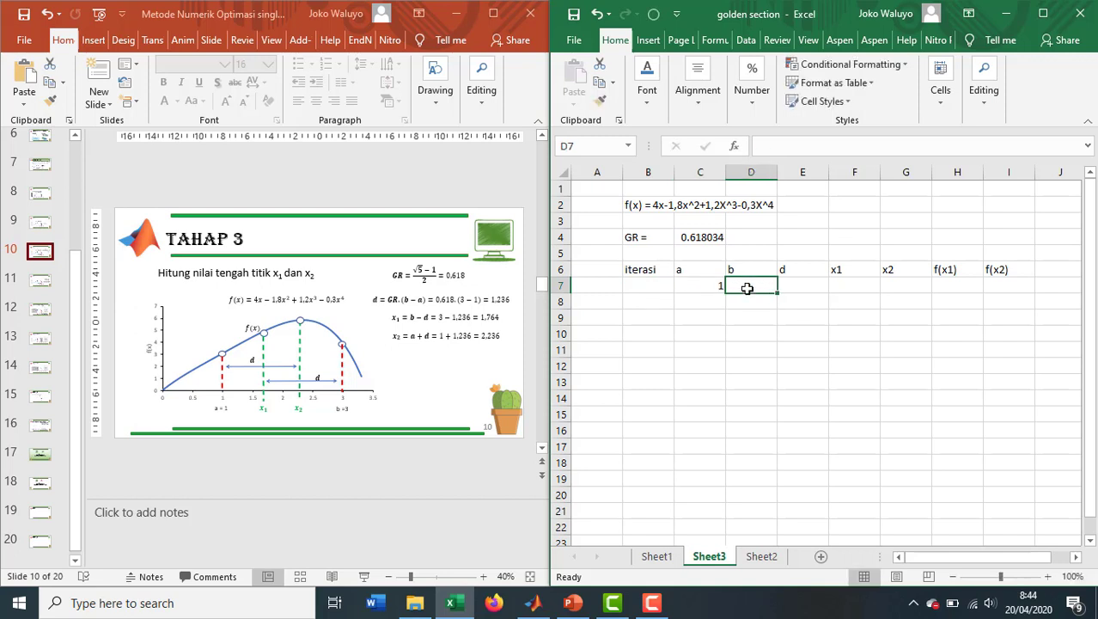
{"action": "type", "text": "3"}
Calculate d in cell E7 with =$C$4*(D7-C7), keeping the golden ratio reference absolute.
{"action": "left_click", "coordinate": [807, 287]}
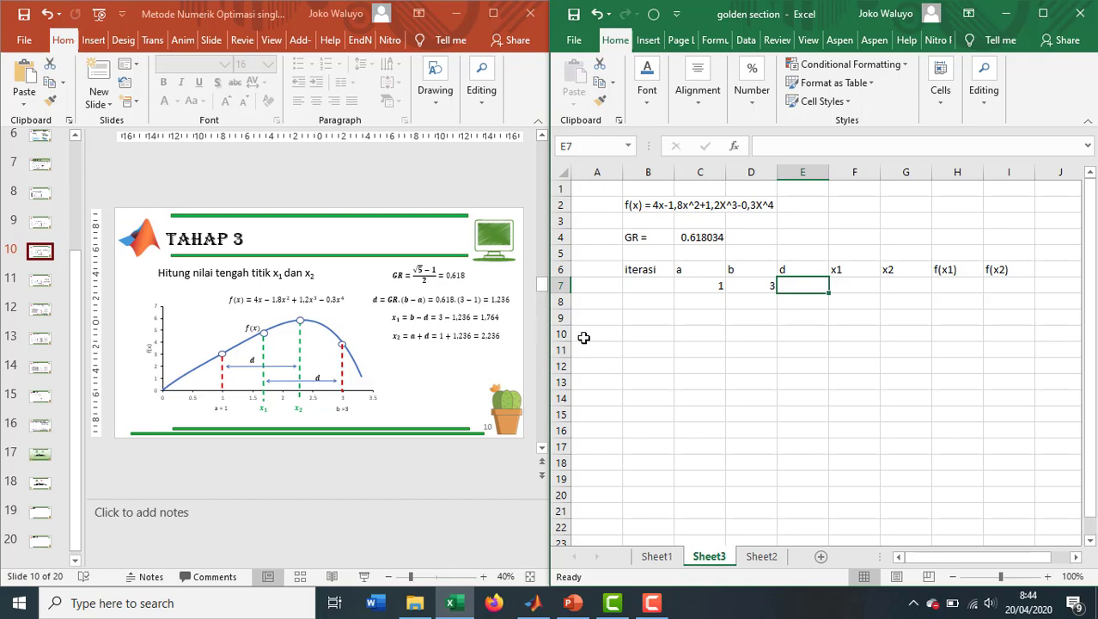
{"action": "type", "text": "="}
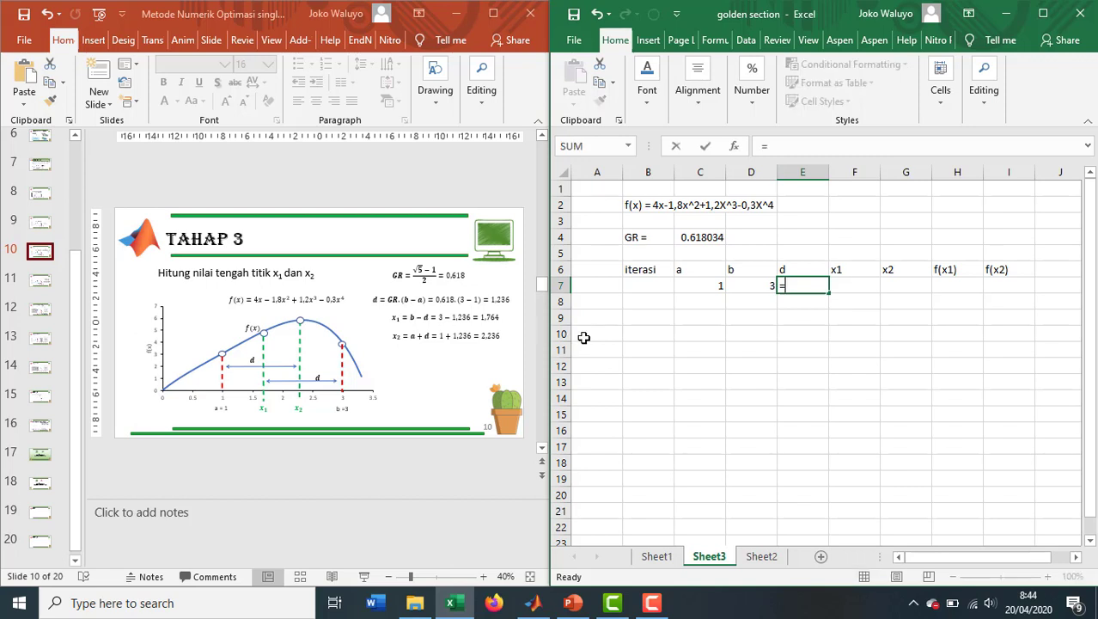
{"action": "left_click", "coordinate": [686, 235]}
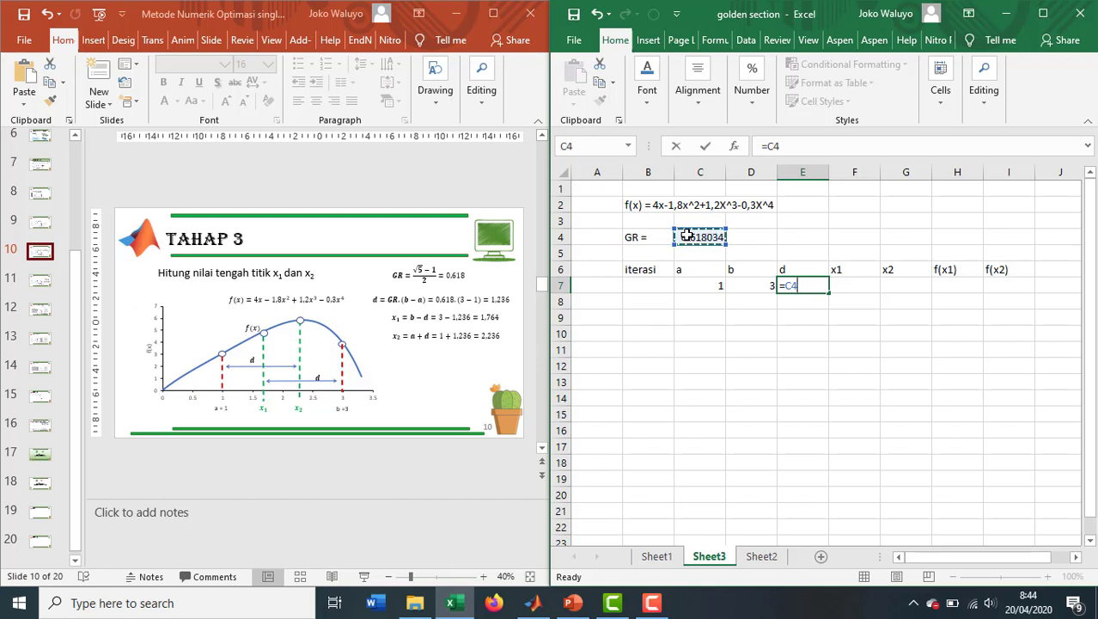
{"action": "key", "text": "F4"}
{"action": "type", "text": "*("}
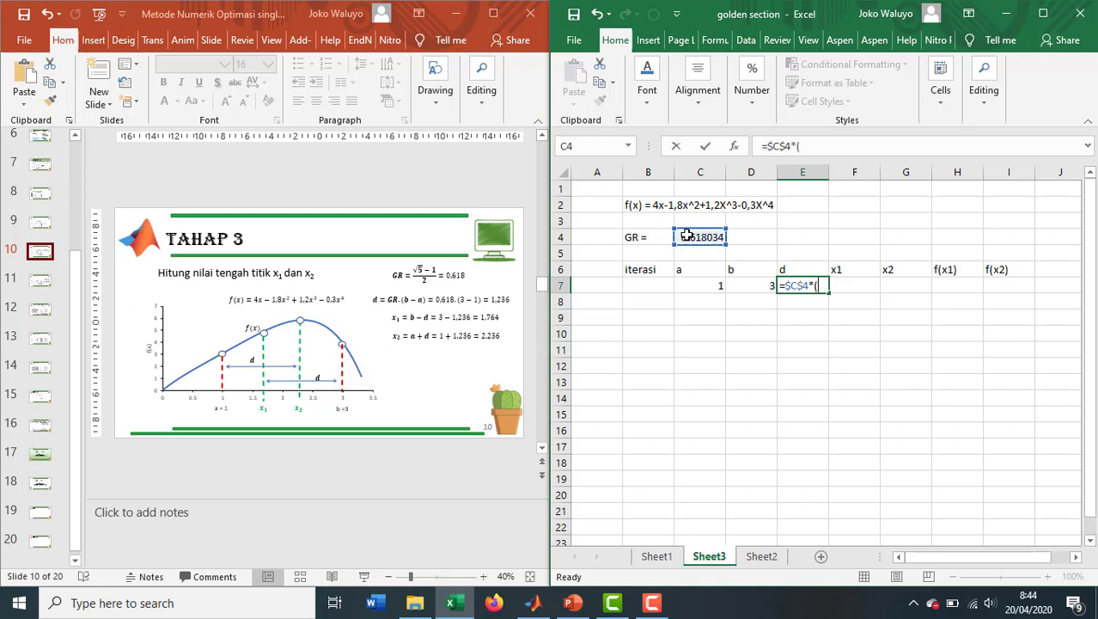
{"action": "left_click", "coordinate": [758, 286]}
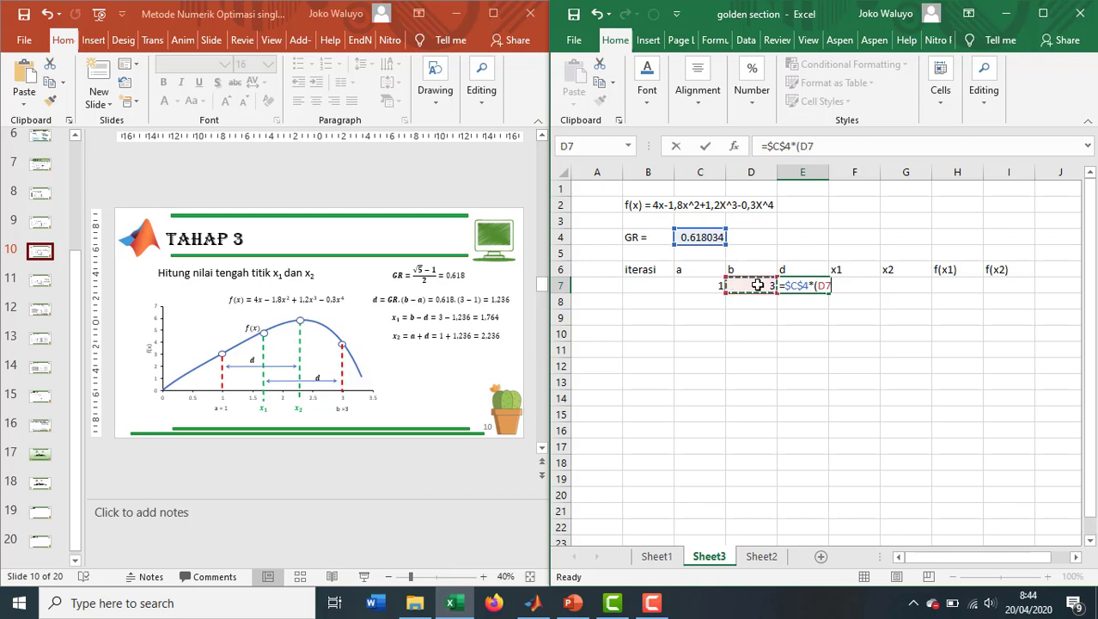
{"action": "type", "text": "-"}
{"action": "left_click", "coordinate": [703, 287]}
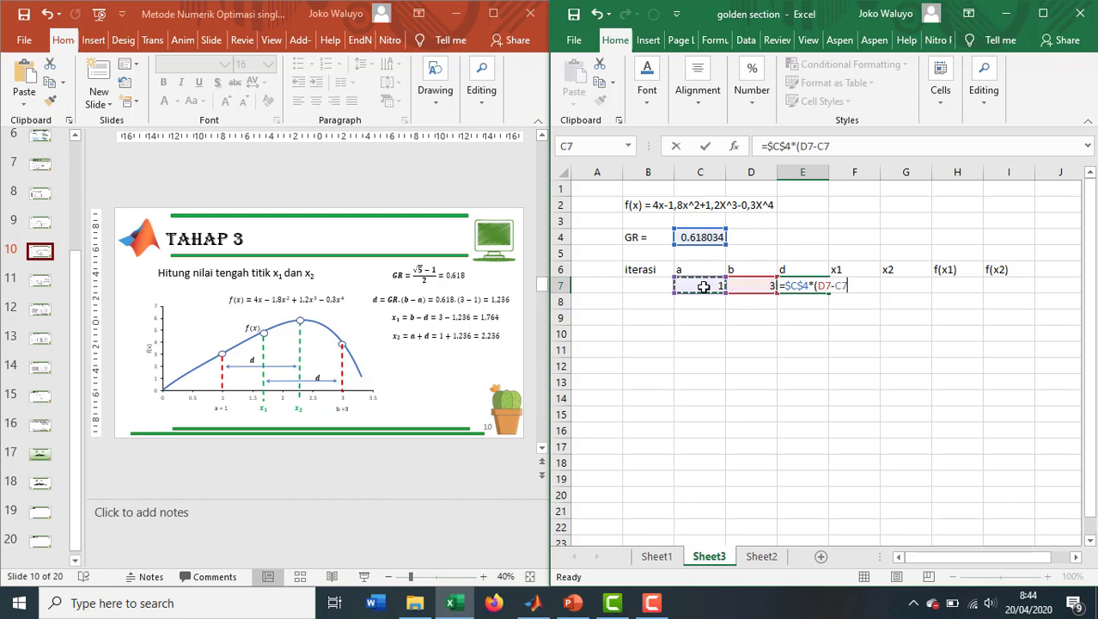
{"action": "type", "text": ")"}
{"action": "key", "text": "Return"}
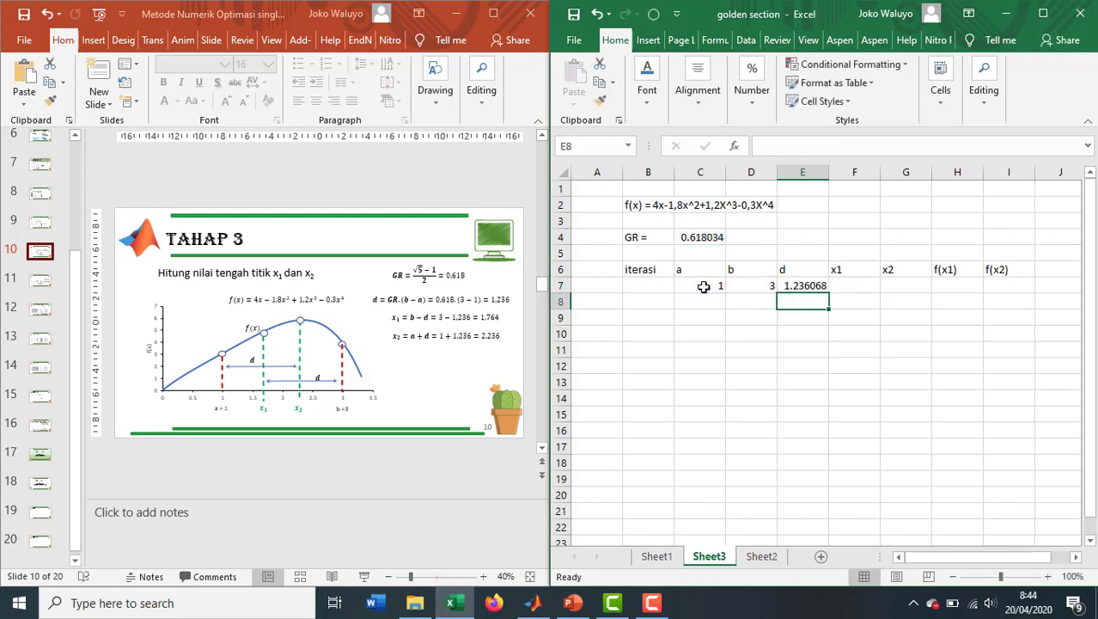
Calculate x1 in cell F7 with =D7-E7.
{"action": "left_click", "coordinate": [861, 285]}
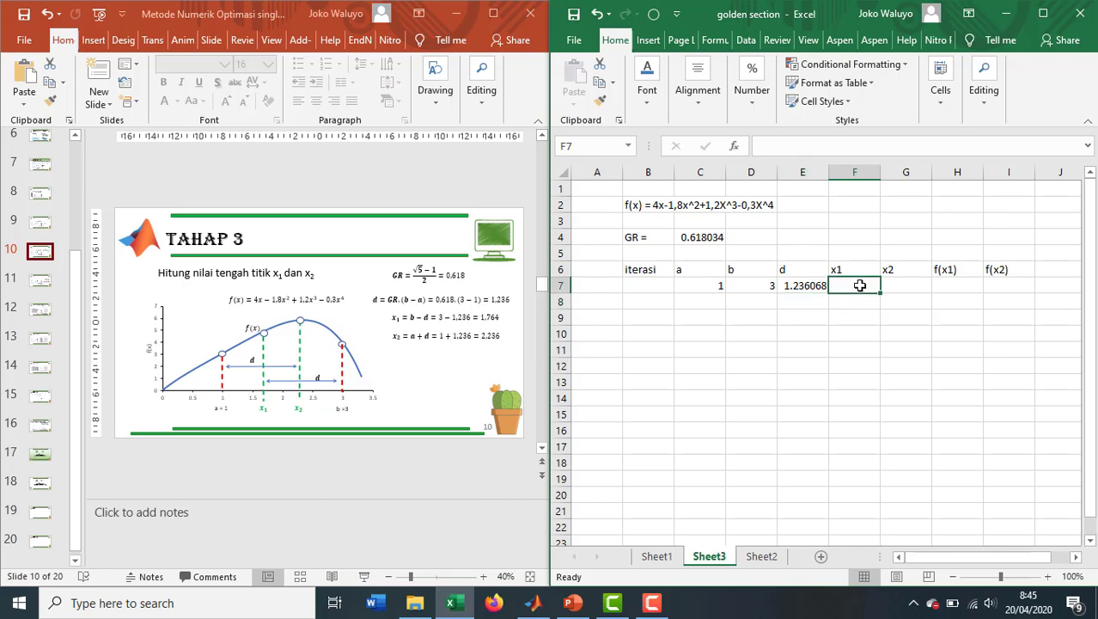
{"action": "type", "text": "="}
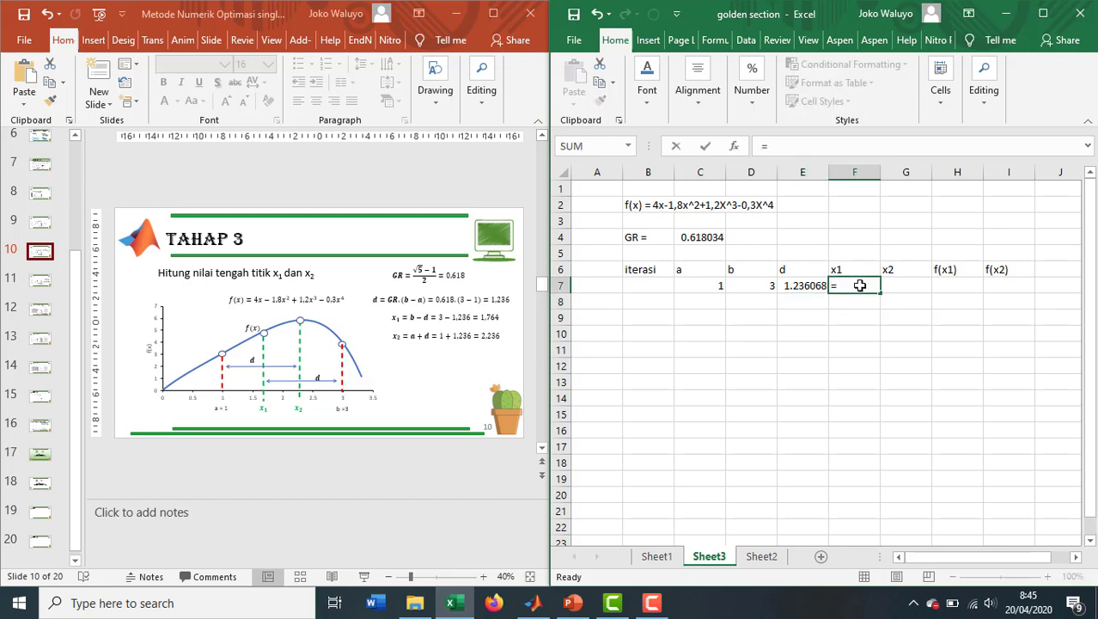
{"action": "left_click", "coordinate": [771, 283]}
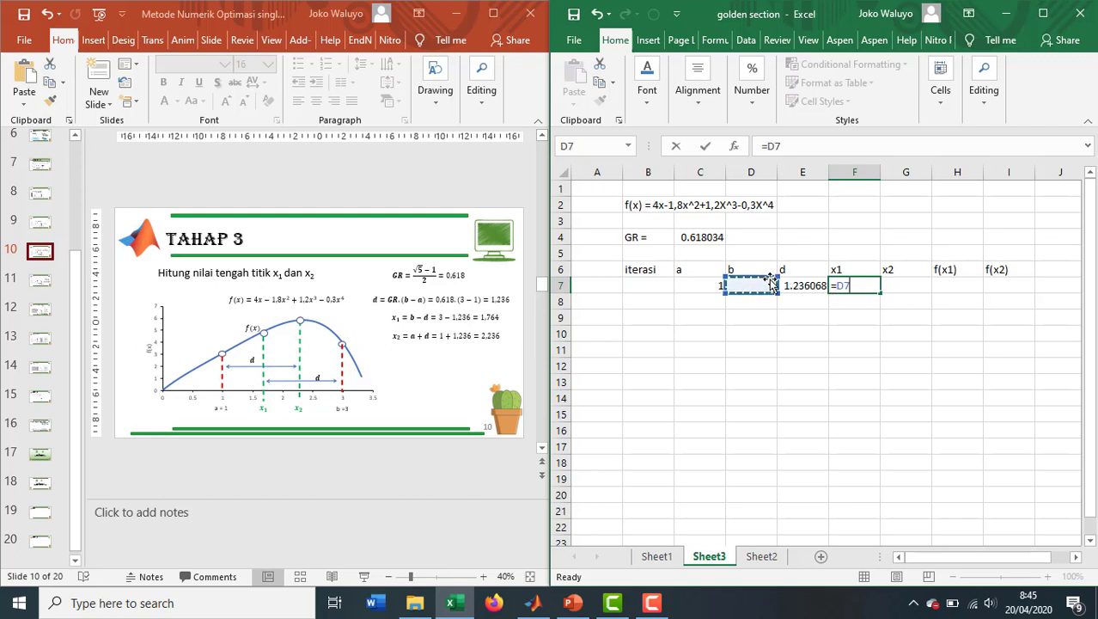
{"action": "type", "text": "-"}
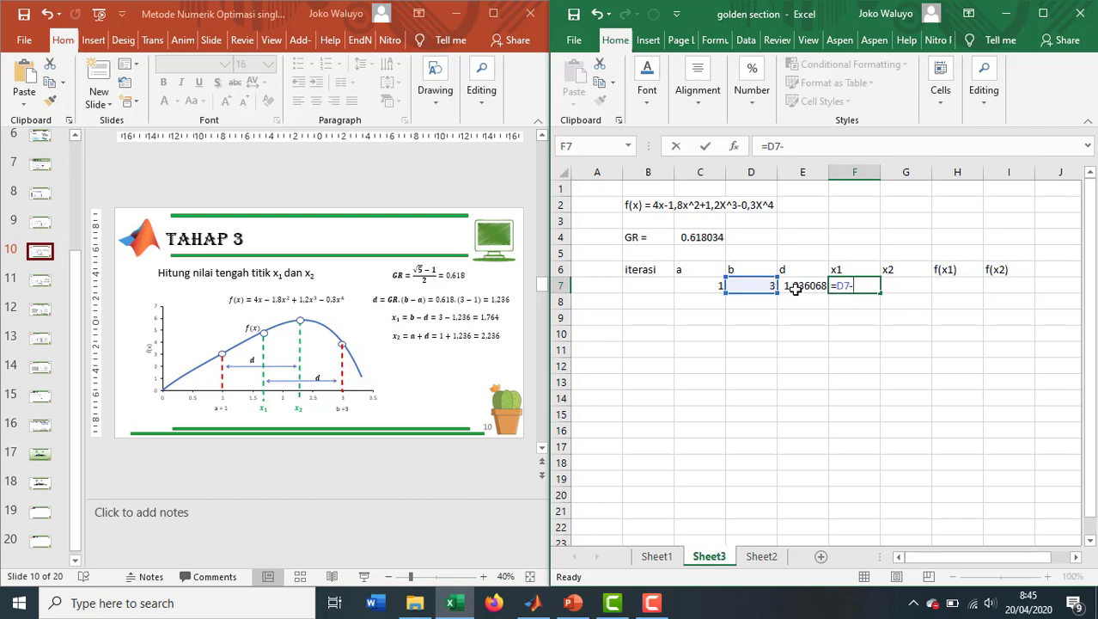
{"action": "left_click", "coordinate": [796, 289]}
{"action": "key", "text": "Return"}
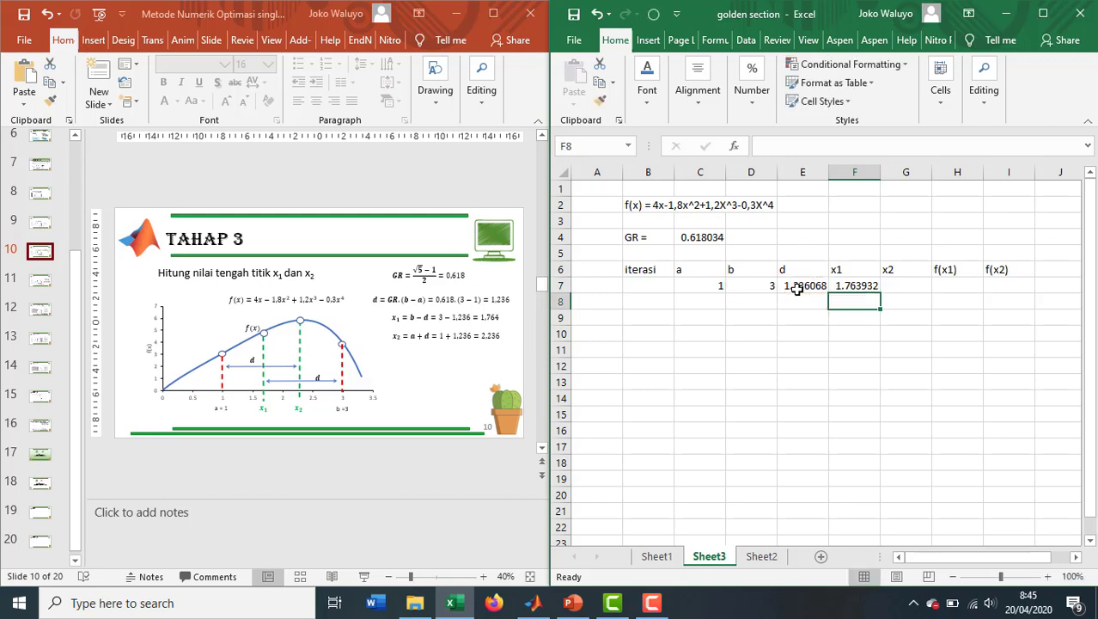
Enter the x2 formula =C7+D7 in cell G7.
{"action": "left_click", "coordinate": [899, 282]}
{"action": "type", "text": "="}
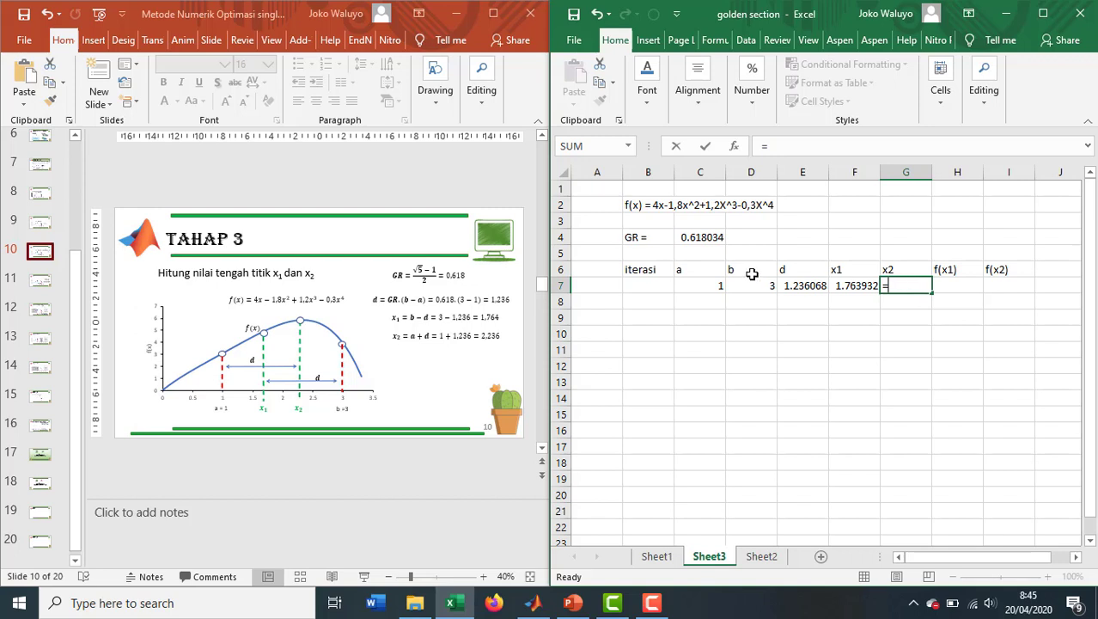
{"action": "left_click", "coordinate": [716, 285]}
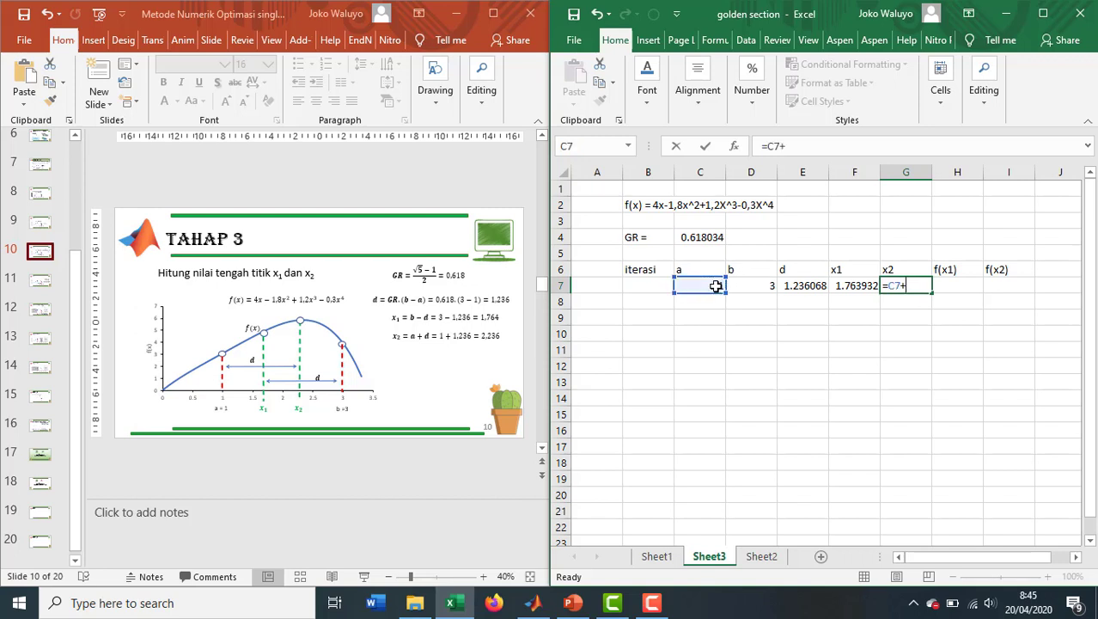
{"action": "type", "text": "+"}
{"action": "left_click", "coordinate": [750, 288]}
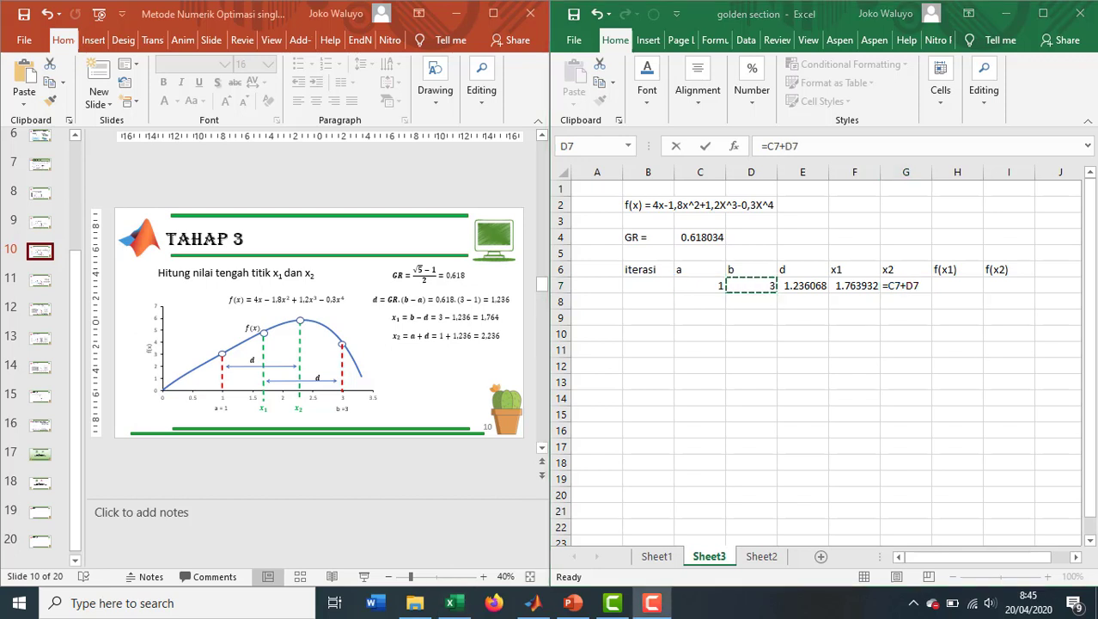
{"action": "left_click", "coordinate": [925, 304]}
{"action": "key", "text": "Return"}
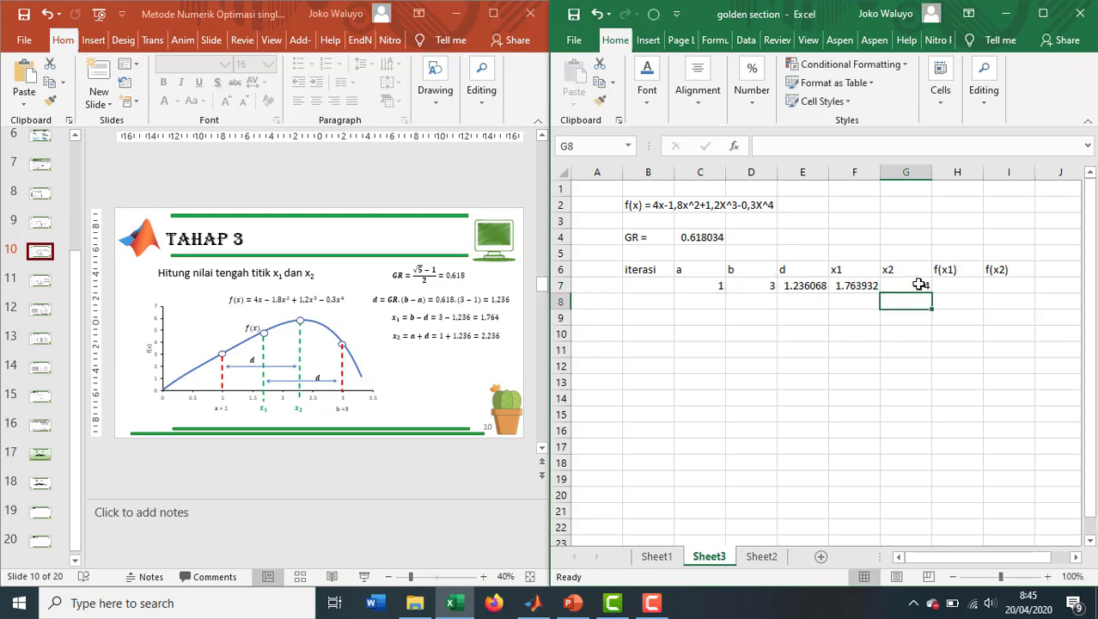
Correct the x2 formula in G7 to =C7+E7 and review the x1 formula in F7 without changing it.
{"action": "left_click", "coordinate": [920, 285]}
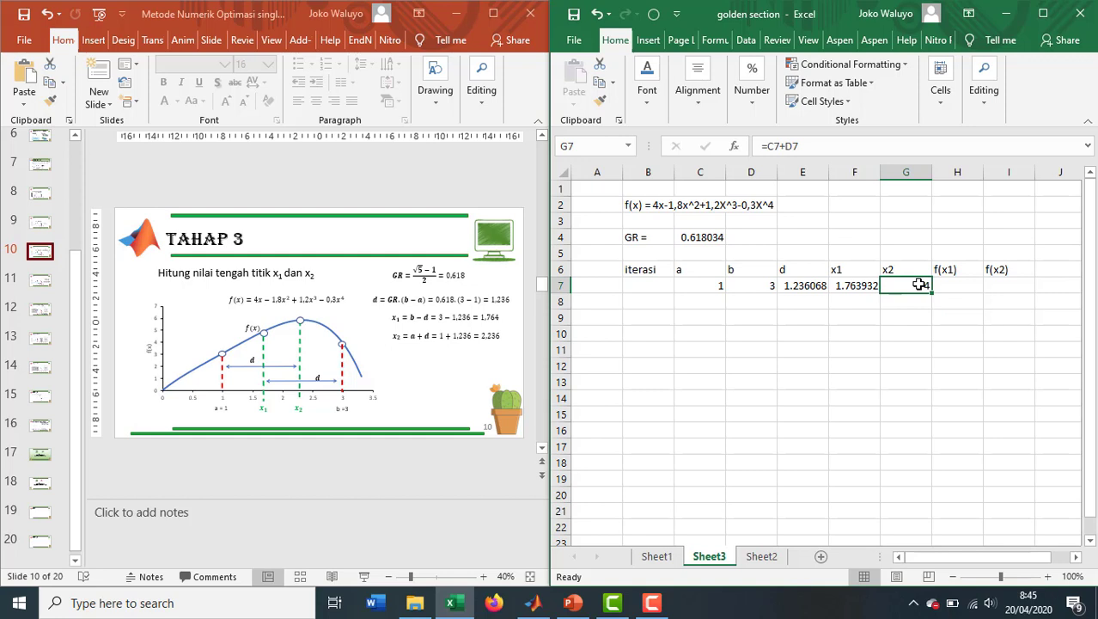
{"action": "left_click", "coordinate": [846, 148]}
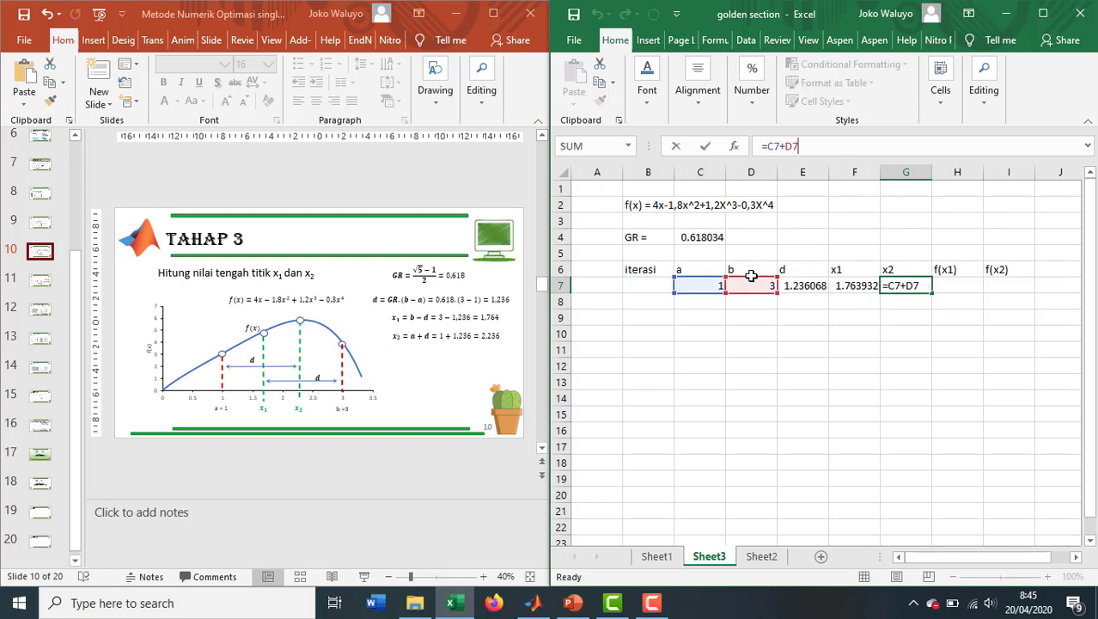
{"action": "left_click_drag", "start_coordinate": [751, 277], "coordinate": [791, 290]}
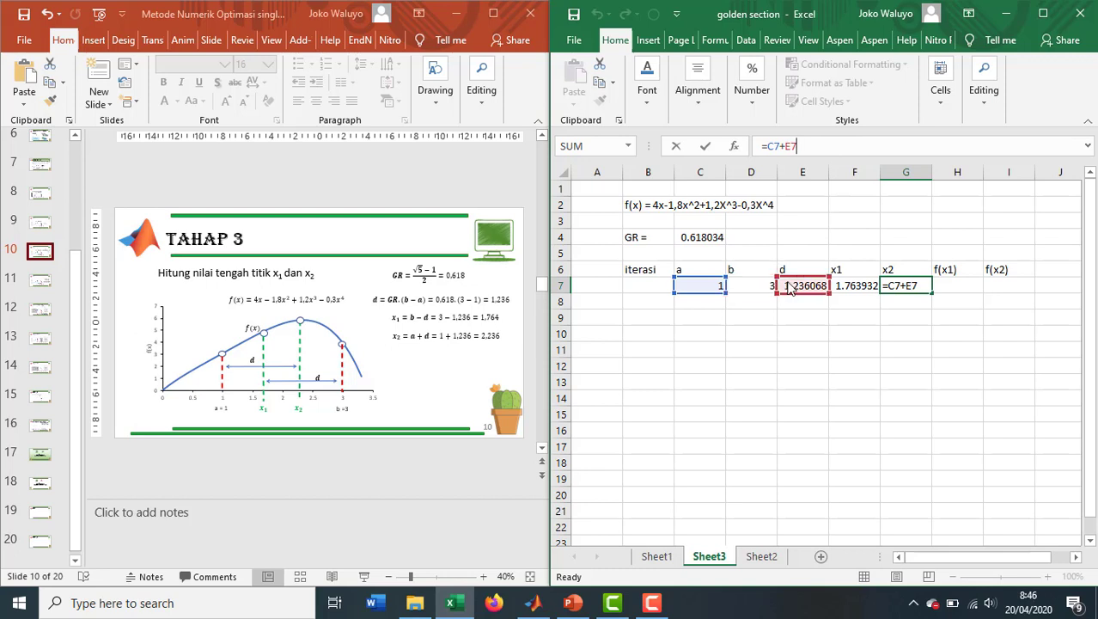
{"action": "key", "text": "Return"}
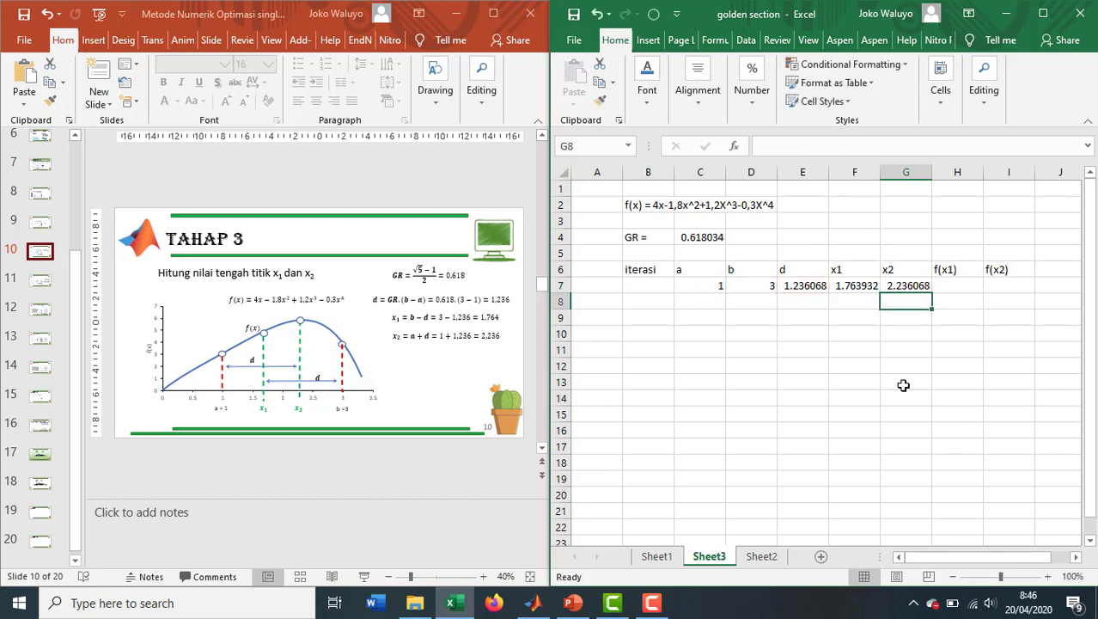
{"action": "left_click", "coordinate": [848, 285]}
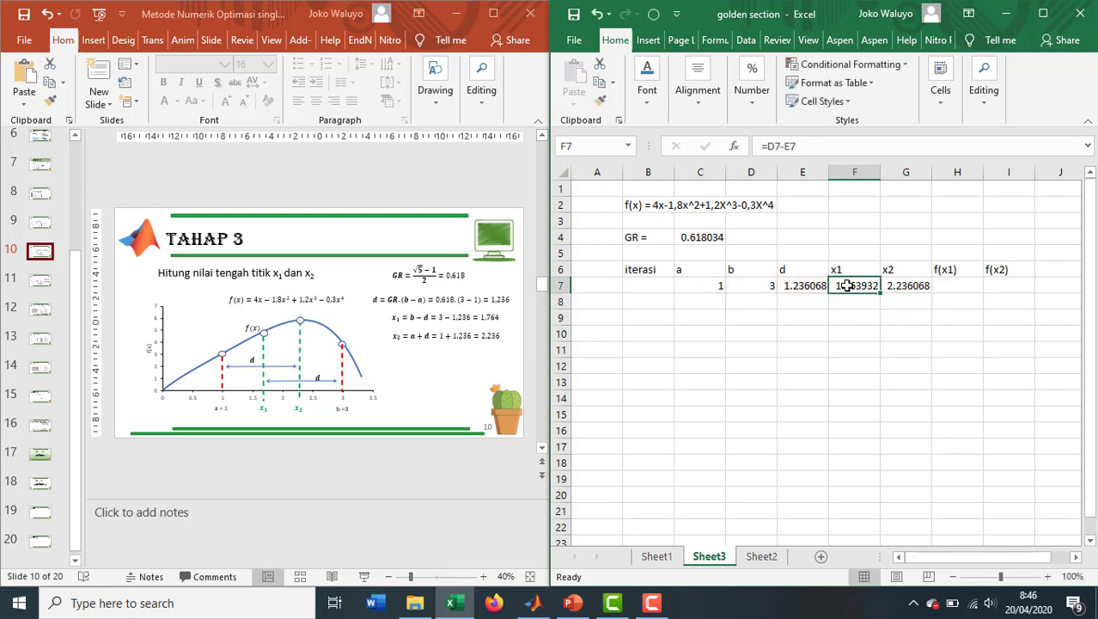
{"action": "left_click", "coordinate": [810, 146]}
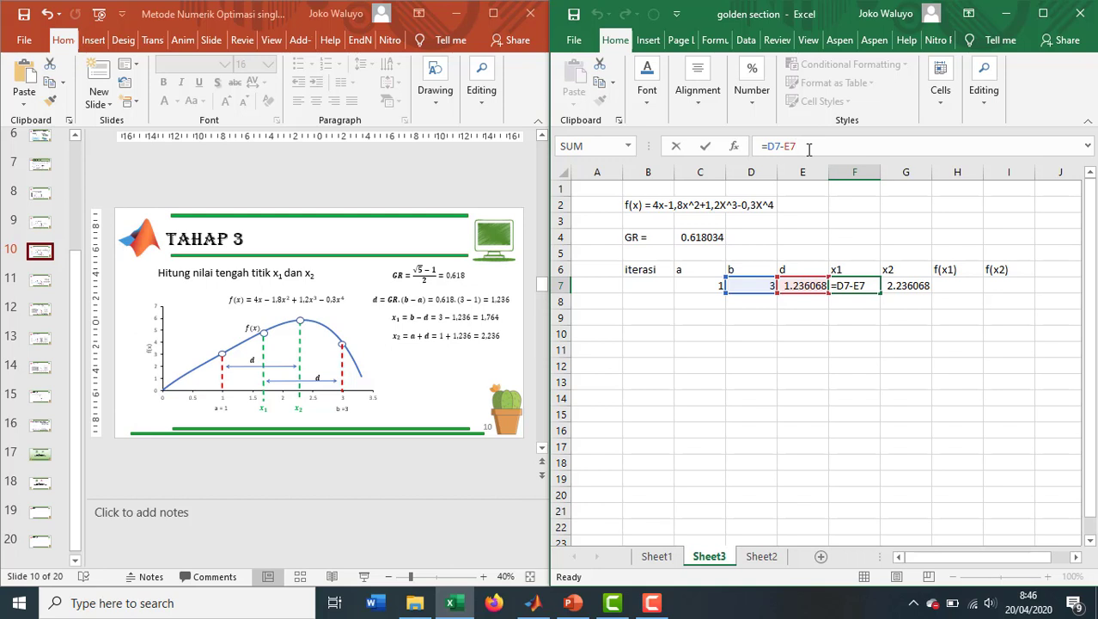
{"action": "key", "text": "Return"}
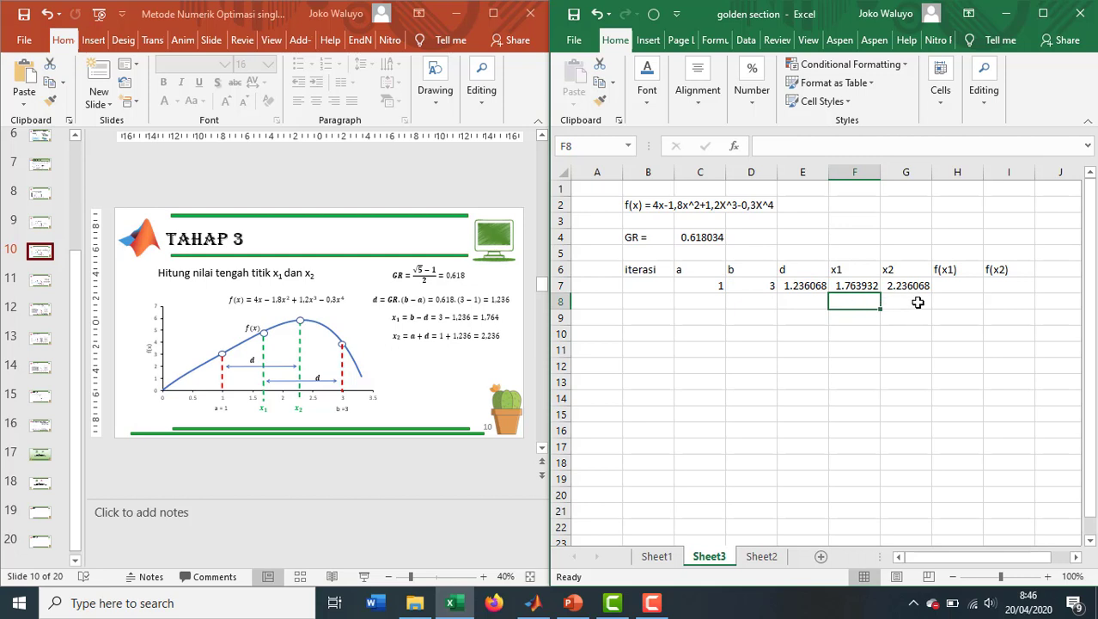
Calculate f(x1) in cell H7 with =4*F7-1.8*F7^2+1.2*F7^3-0.3*F7^4.
{"action": "left_click", "coordinate": [948, 284]}
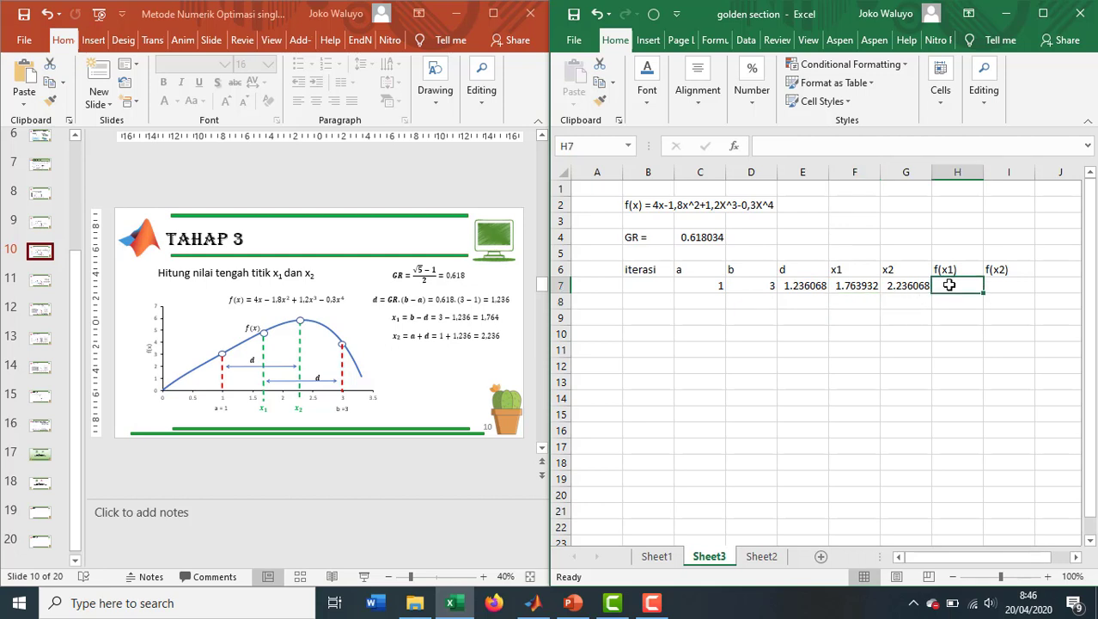
{"action": "type", "text": "="}
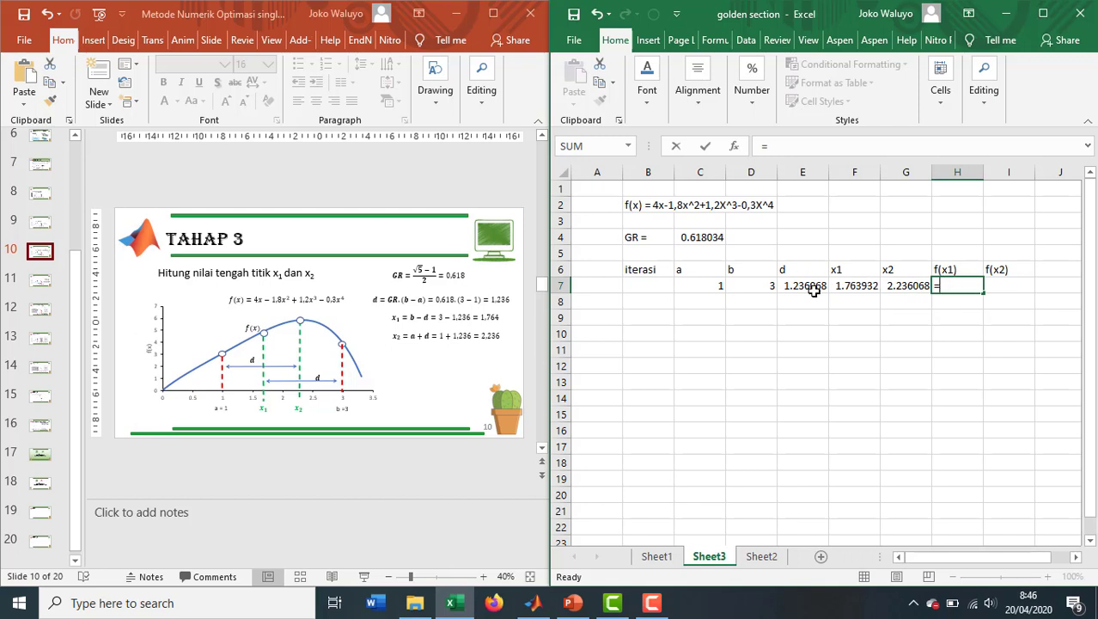
{"action": "type", "text": "4*"}
{"action": "left_click", "coordinate": [847, 286]}
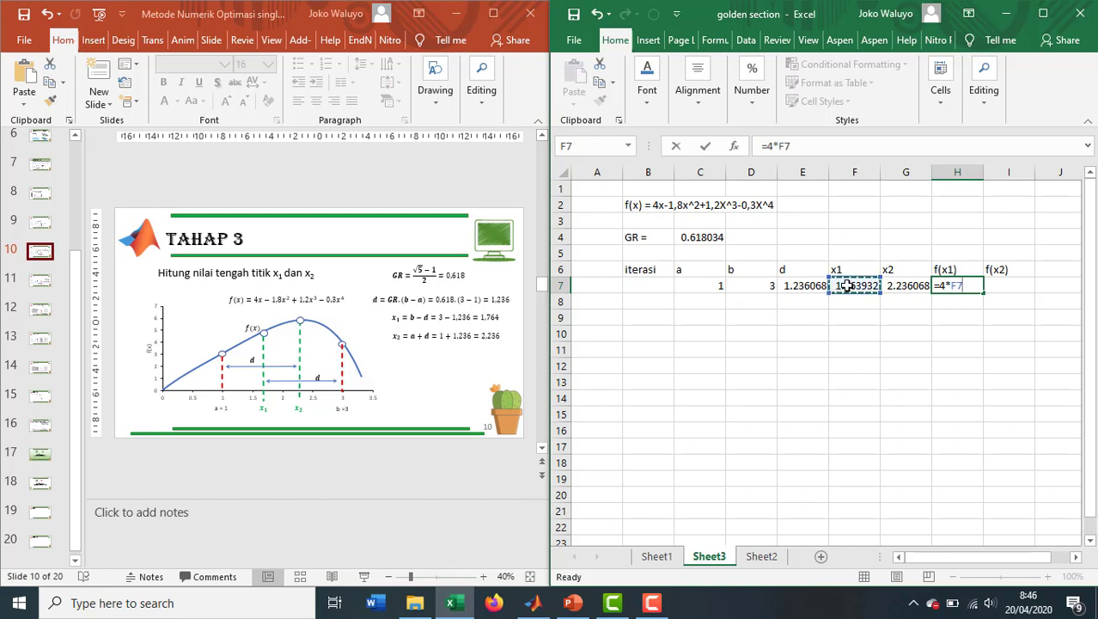
{"action": "type", "text": "-1.8*"}
{"action": "left_click", "coordinate": [848, 286]}
{"action": "type", "text": "^"}
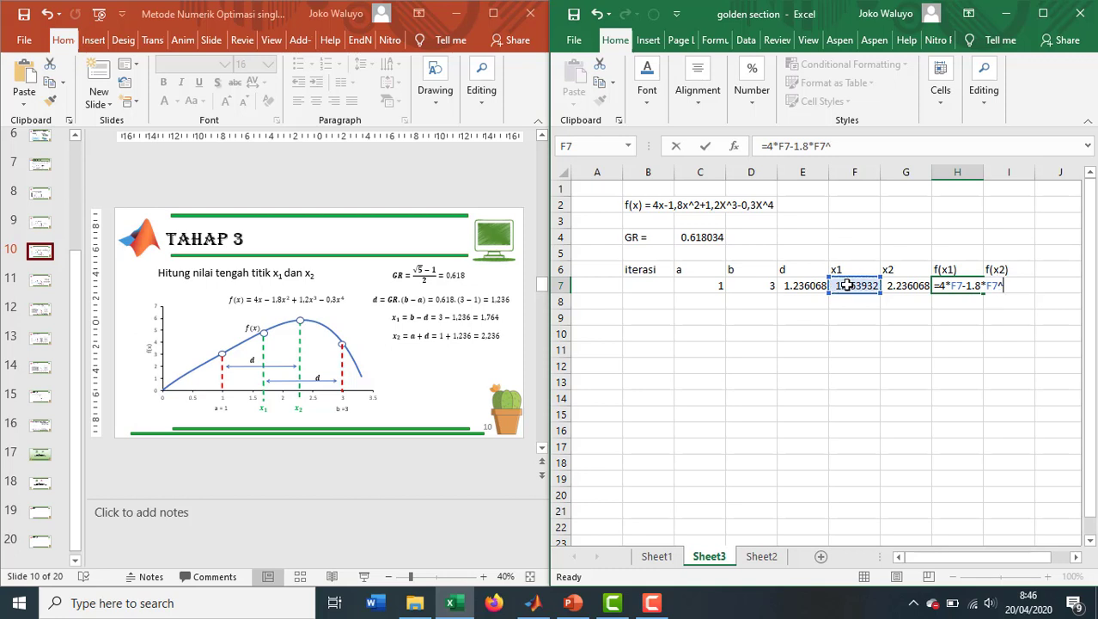
{"action": "type", "text": "2+"}
{"action": "type", "text": "1.2*"}
{"action": "left_click", "coordinate": [847, 285]}
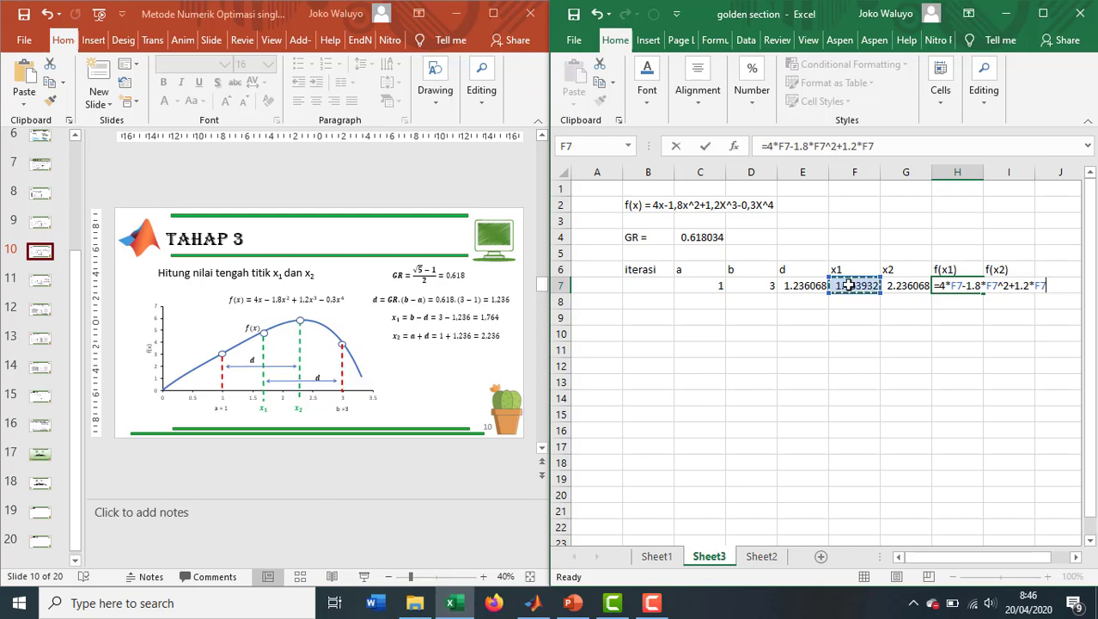
{"action": "type", "text": "^3-0.3*"}
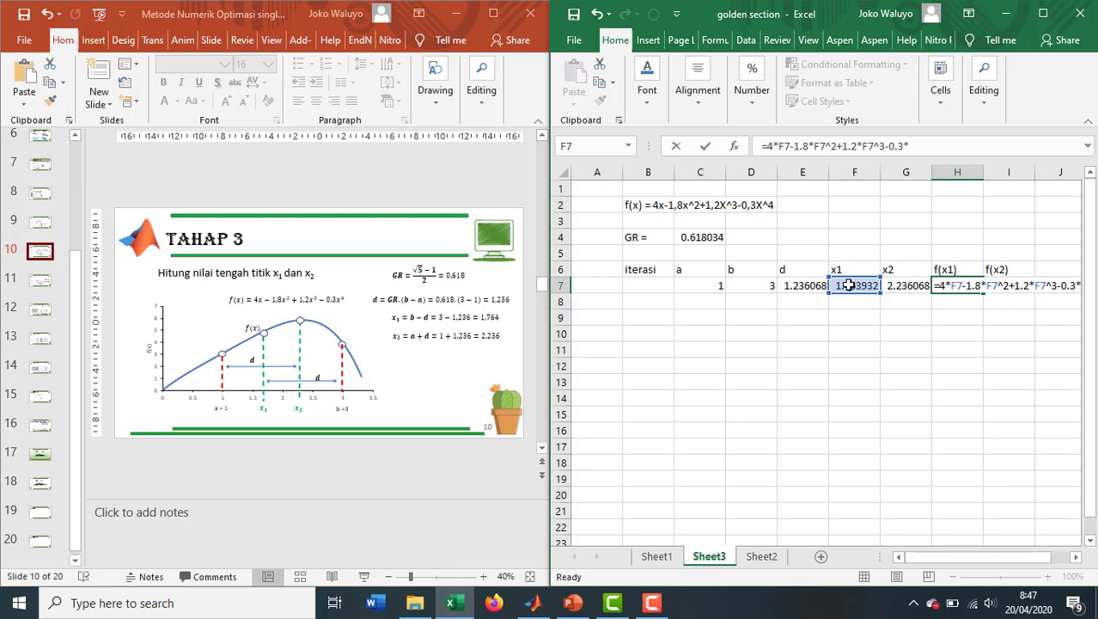
{"action": "left_click", "coordinate": [849, 285]}
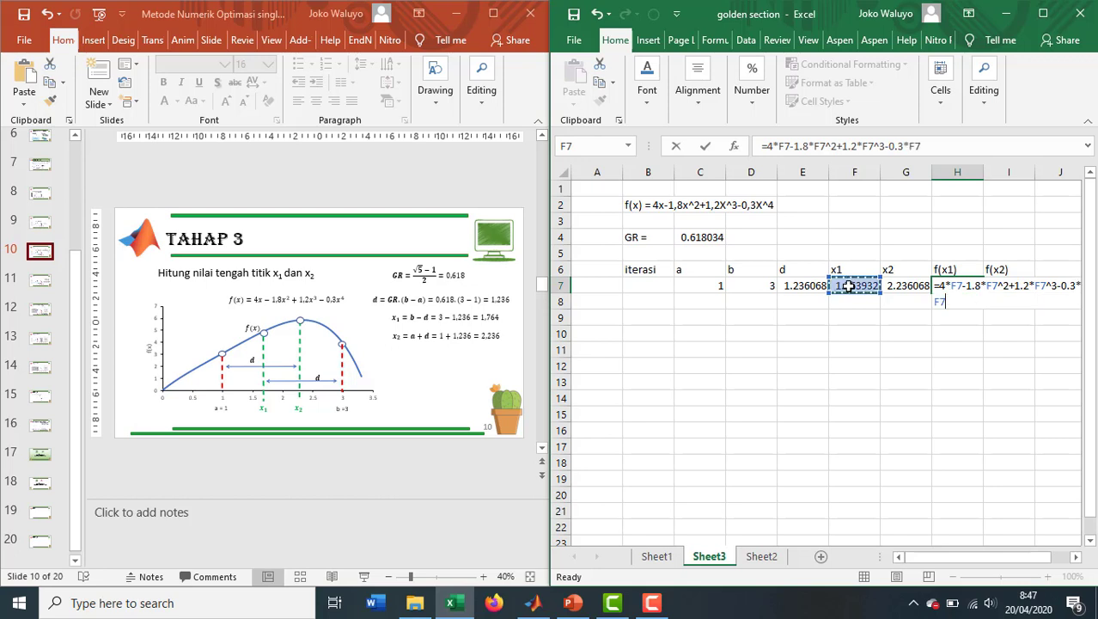
{"action": "type", "text": "^4"}
{"action": "key", "text": "Return"}
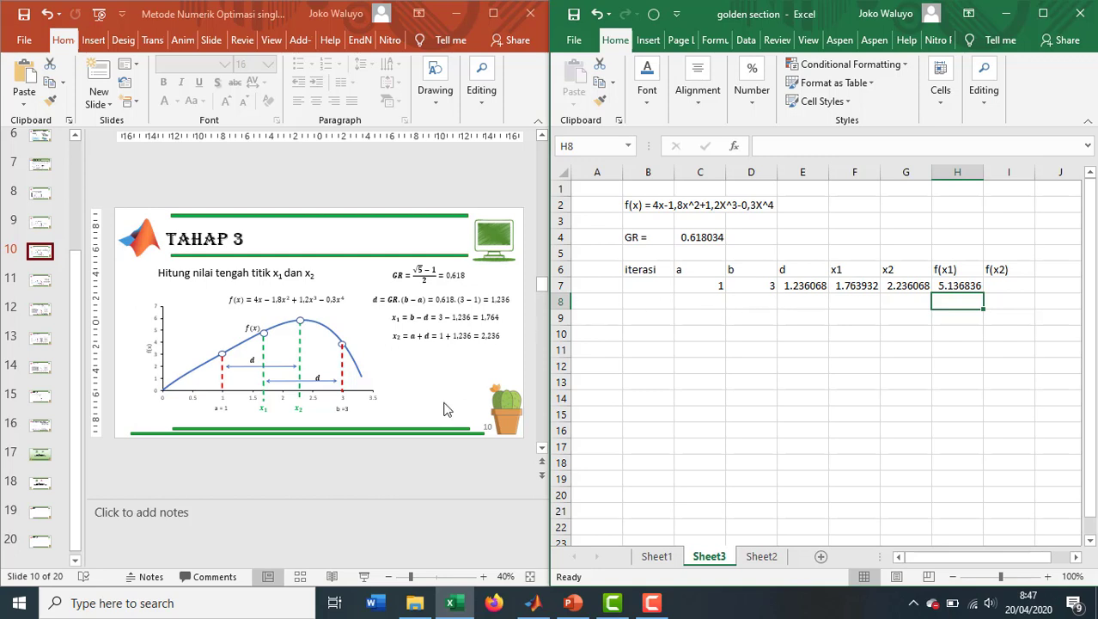
Show the TAHAP 4 slide in PowerPoint, then in Excel fill the f(x1) formula from H7 across to I7 for f(x2).
{"action": "left_click", "coordinate": [42, 283]}
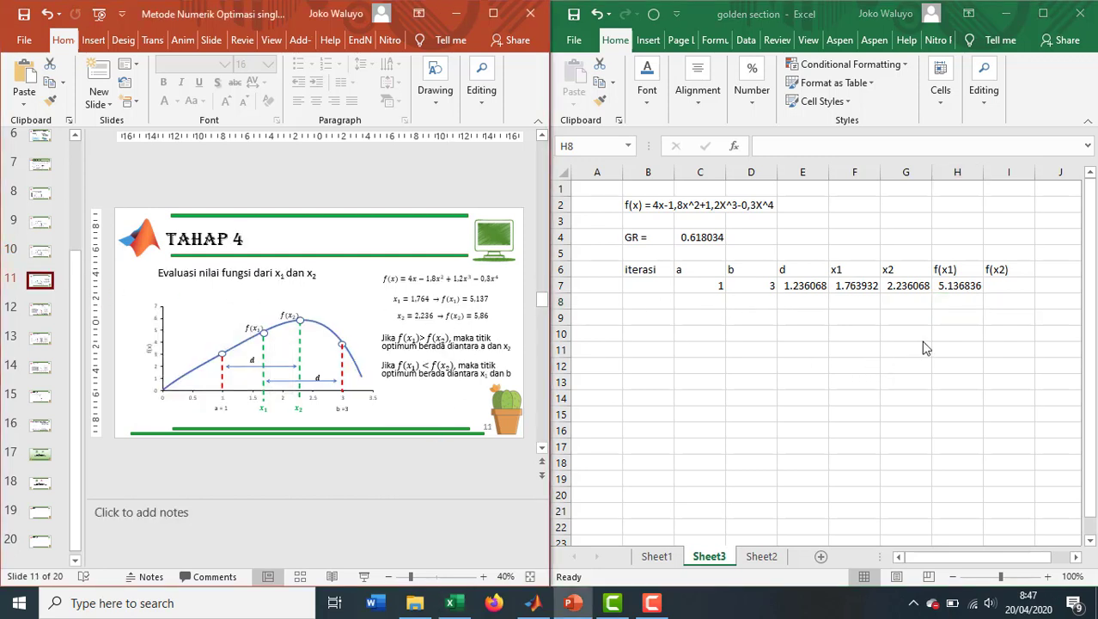
{"action": "left_click", "coordinate": [1003, 285]}
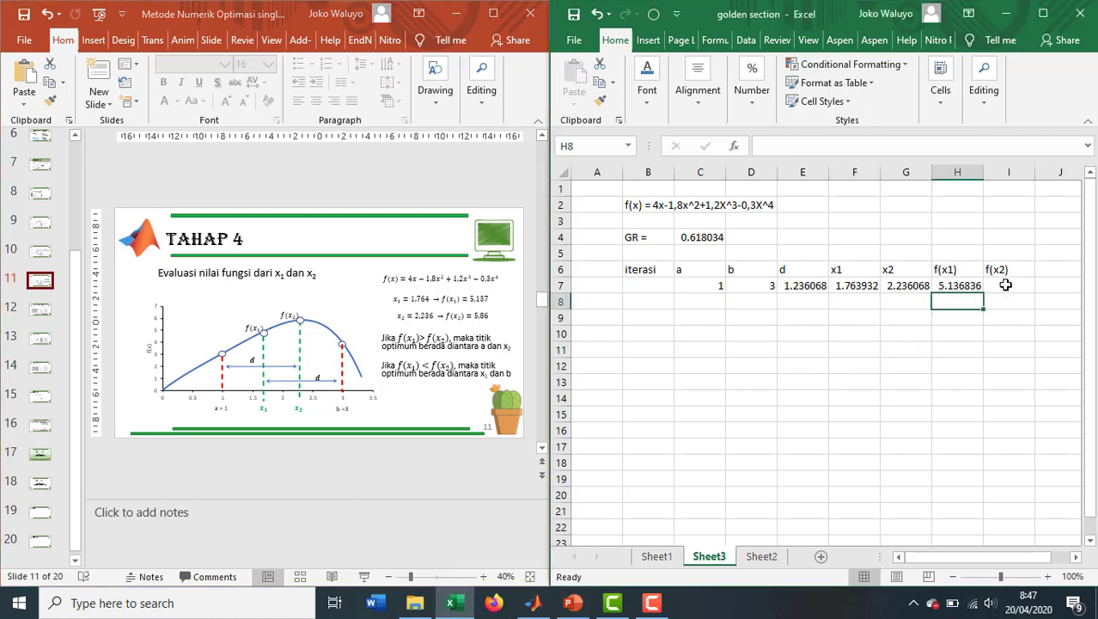
{"action": "left_click", "coordinate": [972, 289]}
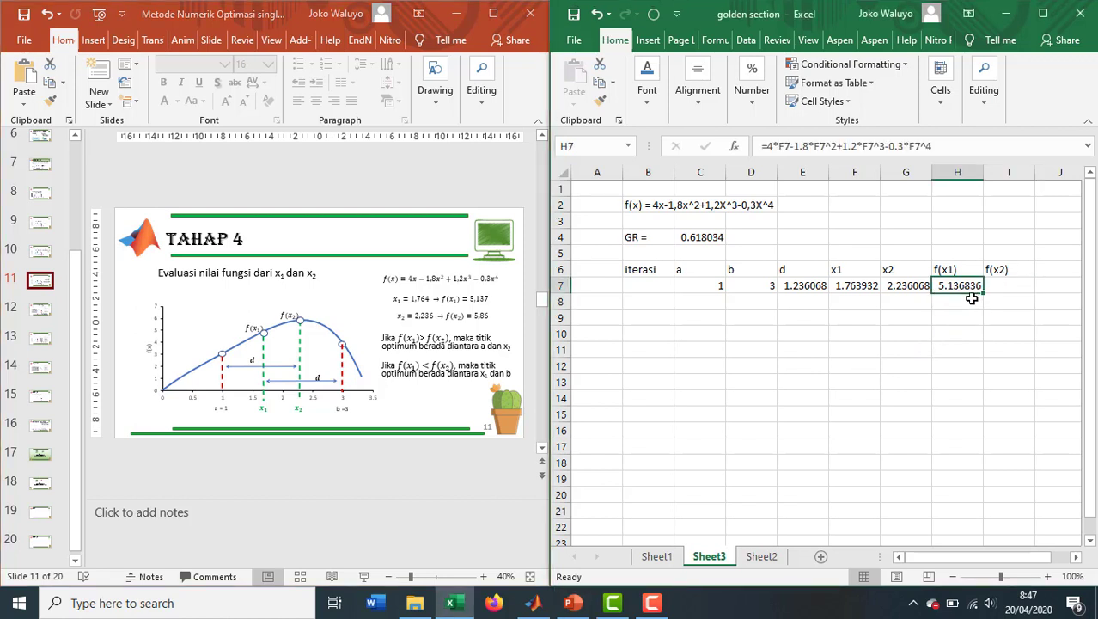
{"action": "left_click_drag", "start_coordinate": [985, 294], "coordinate": [1035, 296]}
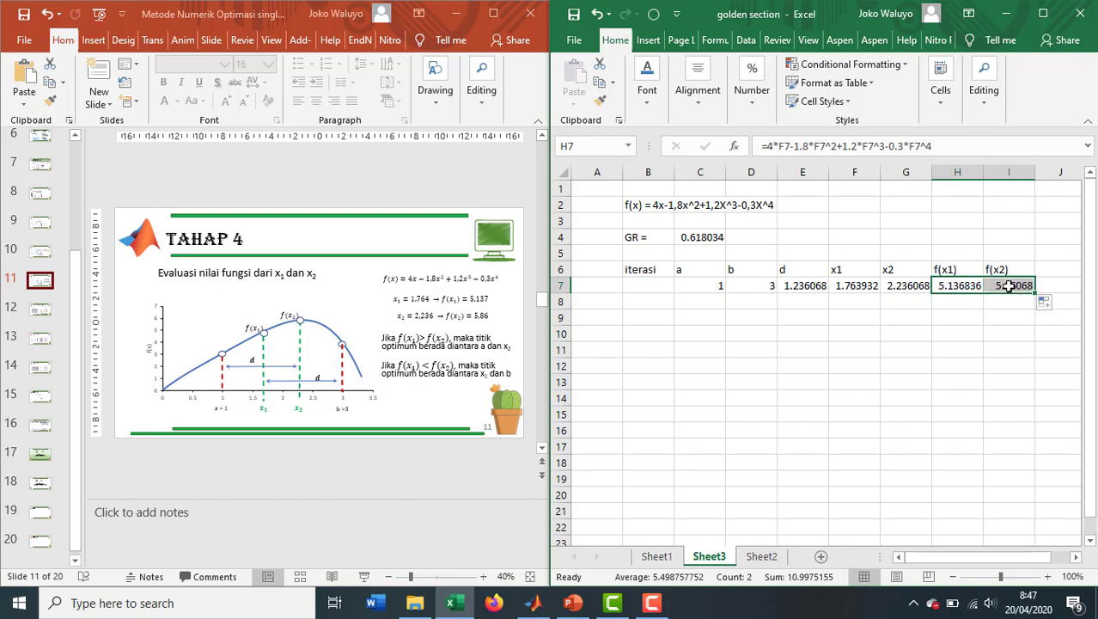
{"action": "left_click", "coordinate": [1006, 290]}
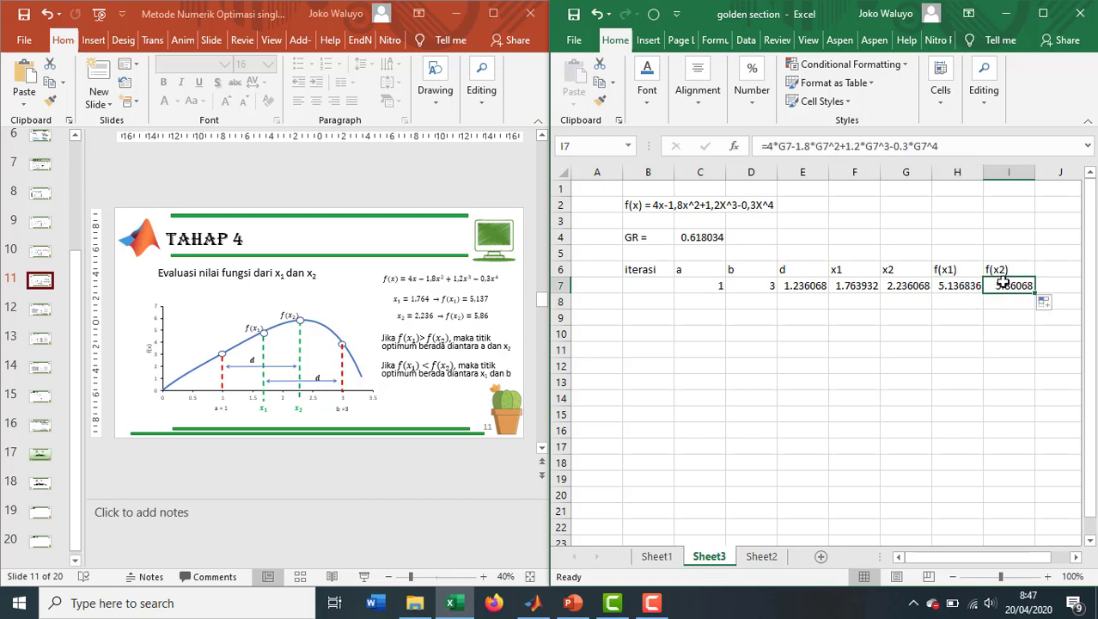
Enter iteration number 1 in cell B8 and leave B9 empty.
{"action": "left_click", "coordinate": [655, 299]}
{"action": "type", "text": "1"}
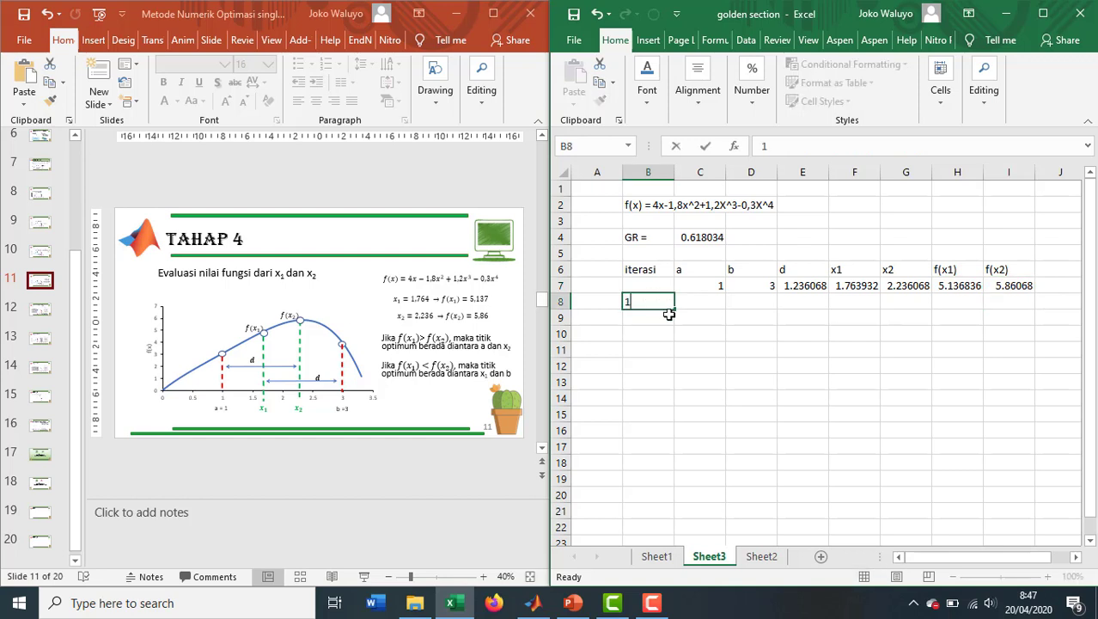
{"action": "key", "text": "Return"}
{"action": "type", "text": "\\"}
{"action": "key", "text": "BackSpace"}
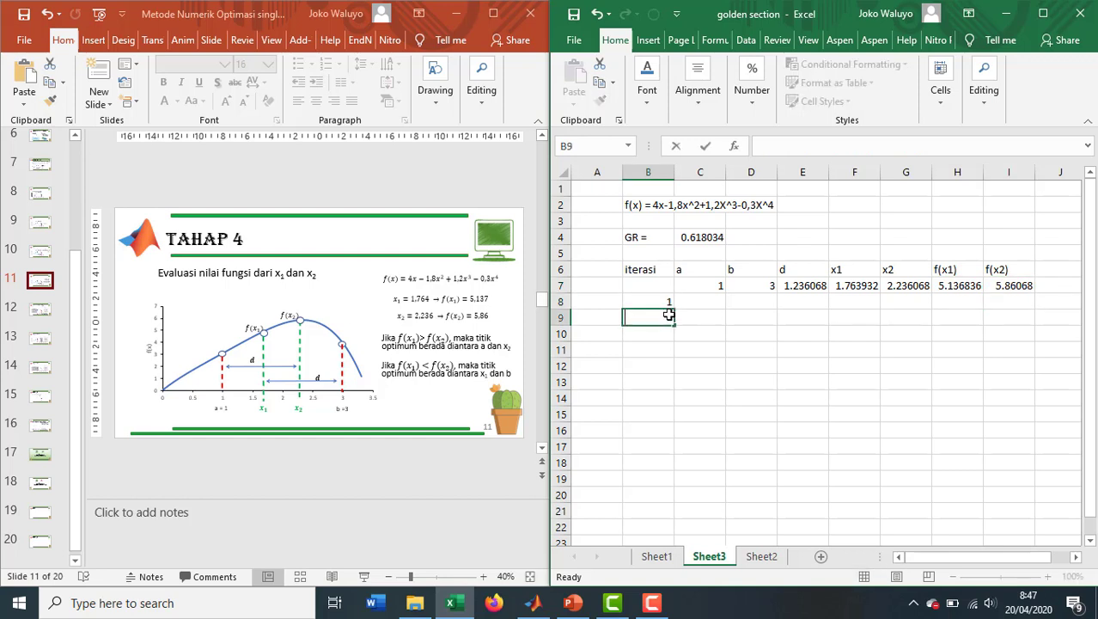
Start an IF formula in cell C8 for the new a, with the condition H7<I7.
{"action": "left_click", "coordinate": [707, 303]}
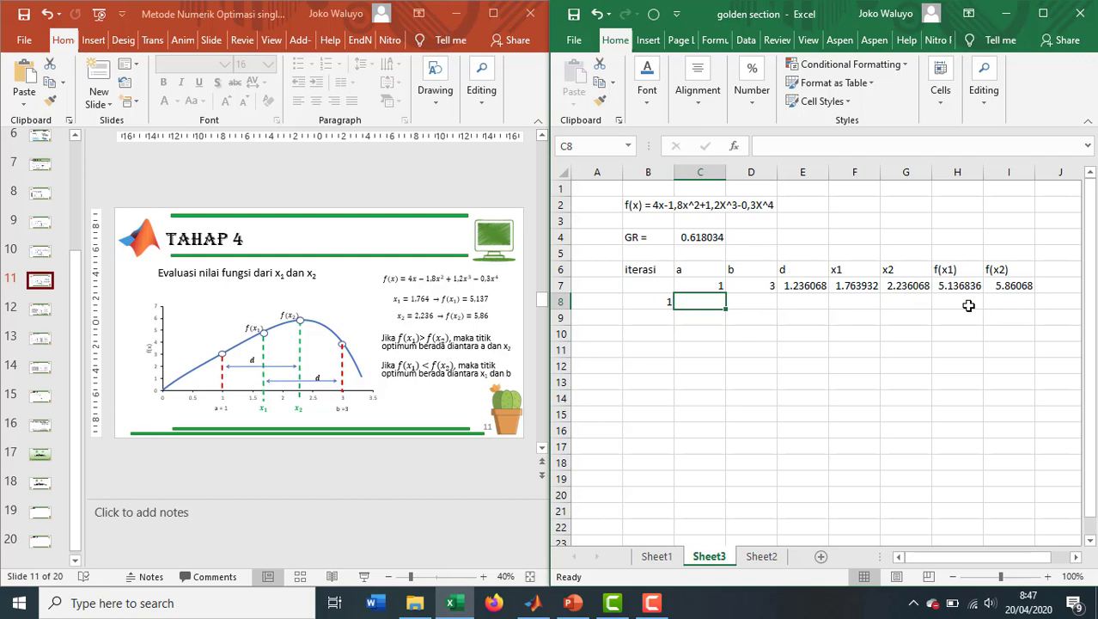
{"action": "type", "text": "="}
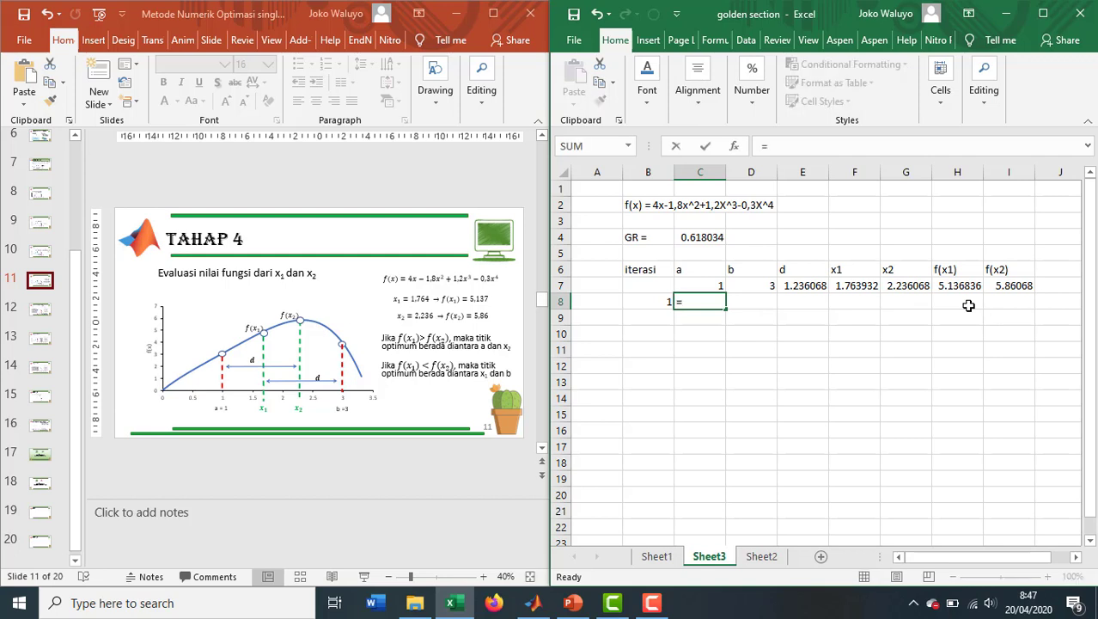
{"action": "type", "text": "if"}
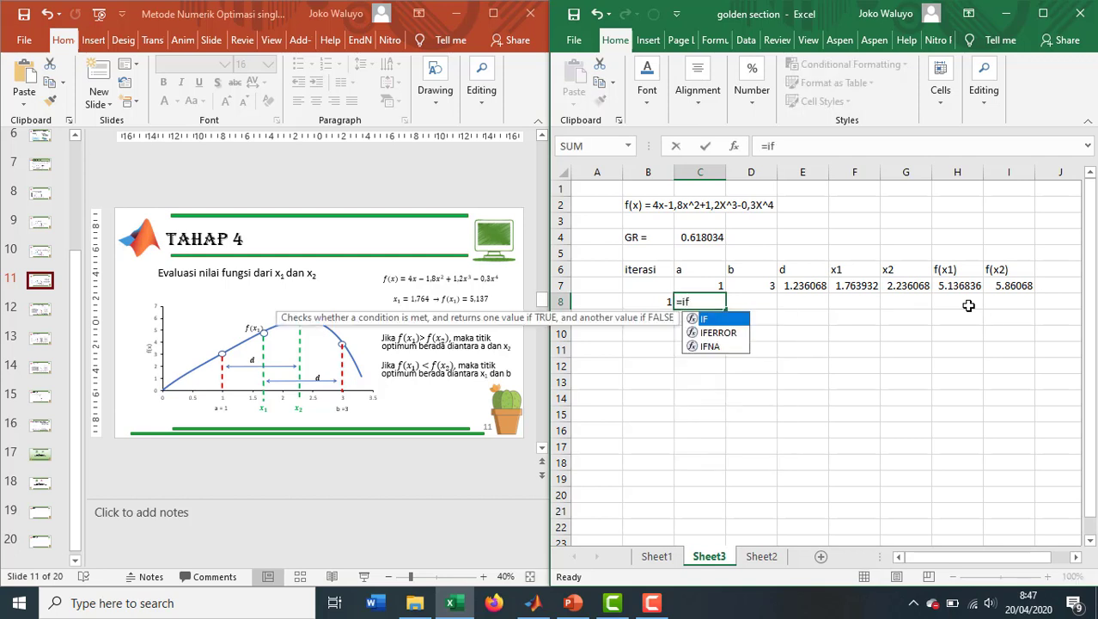
{"action": "type", "text": "("}
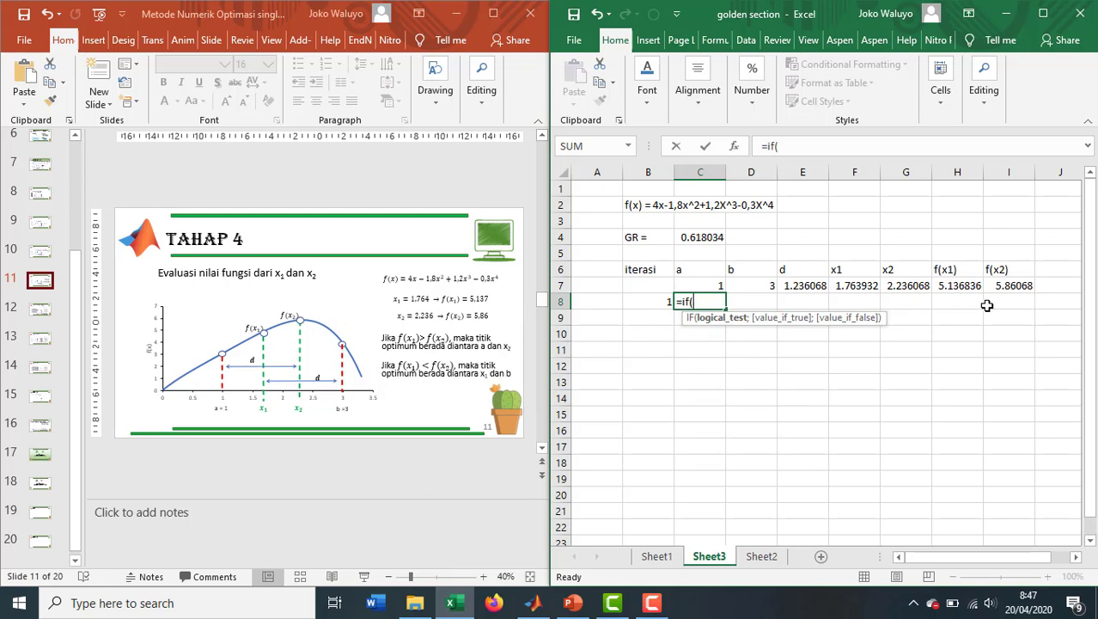
{"action": "left_click", "coordinate": [966, 286]}
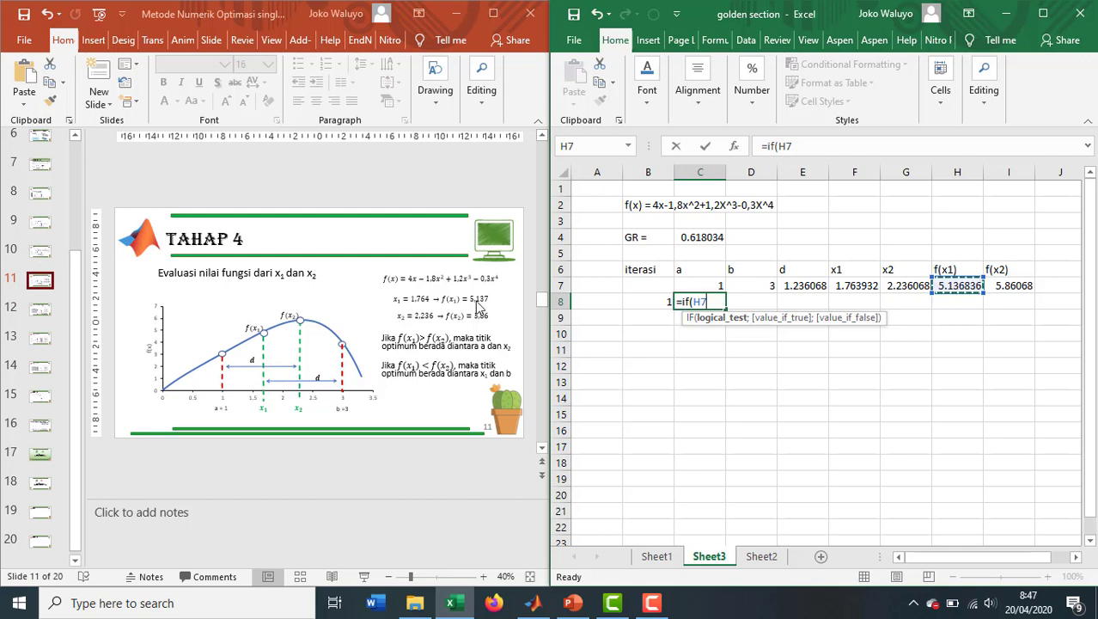
{"action": "type", "text": "<"}
{"action": "left_click", "coordinate": [995, 286]}
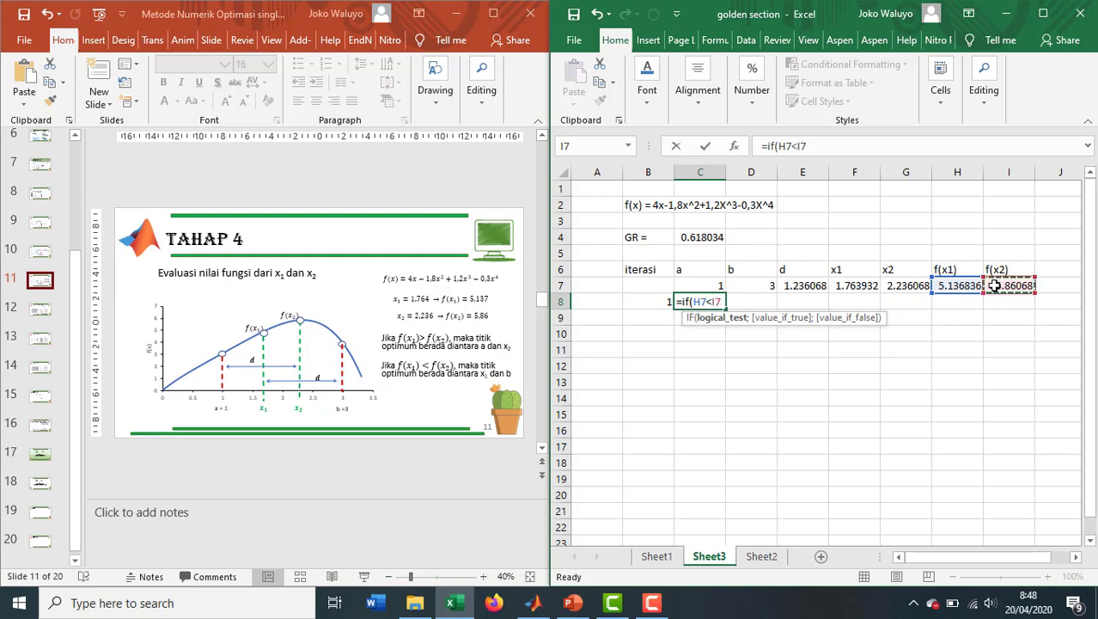
{"action": "type", "text": ";"}
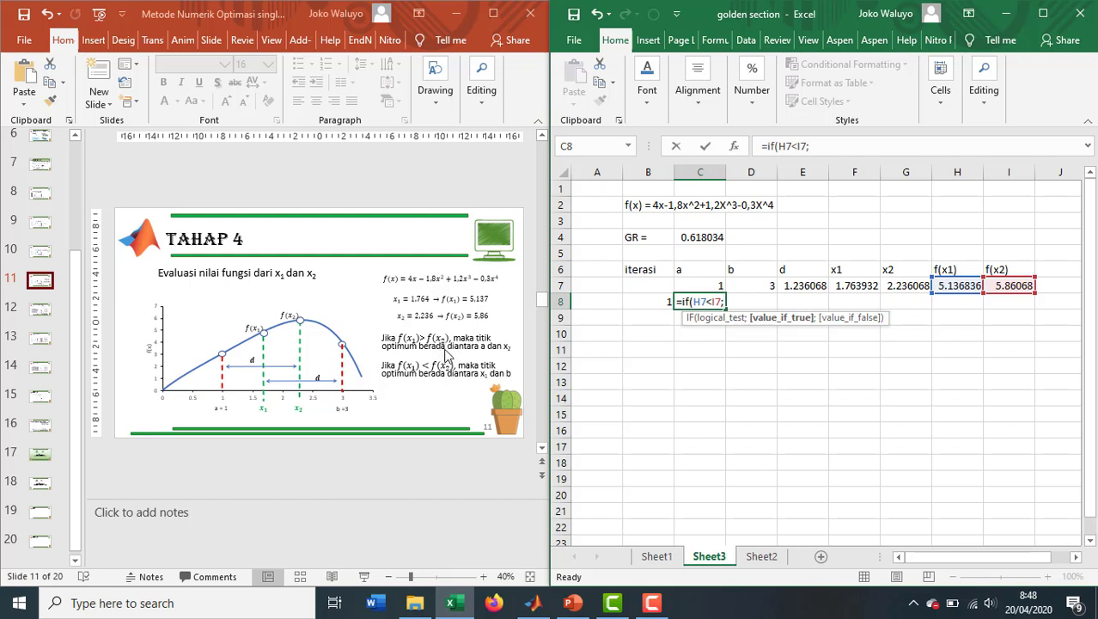
In PowerPoint, browse the stage slides and show slide 12, TAHAP 5, to read the rules for the new a and b.
{"action": "left_click", "coordinate": [40, 251]}
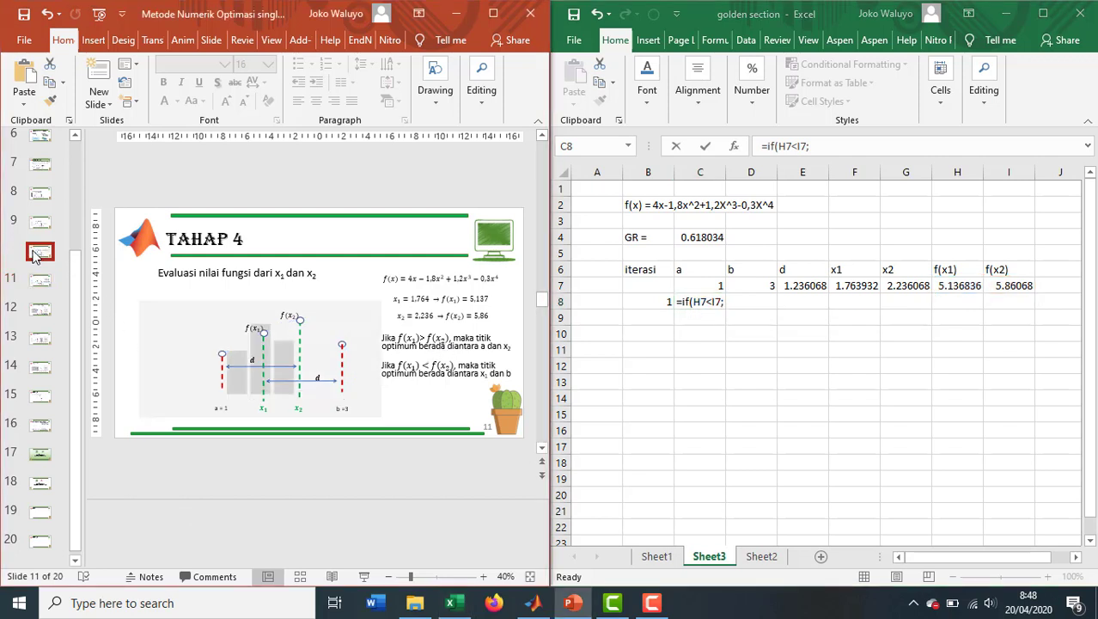
{"action": "left_click", "coordinate": [39, 222]}
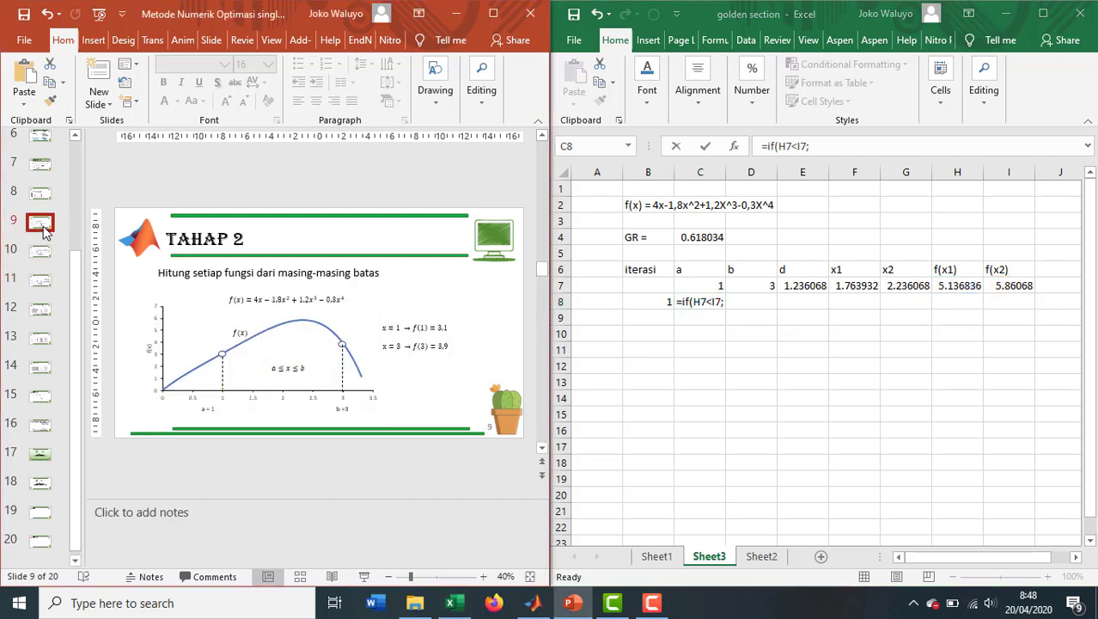
{"action": "left_click", "coordinate": [48, 197]}
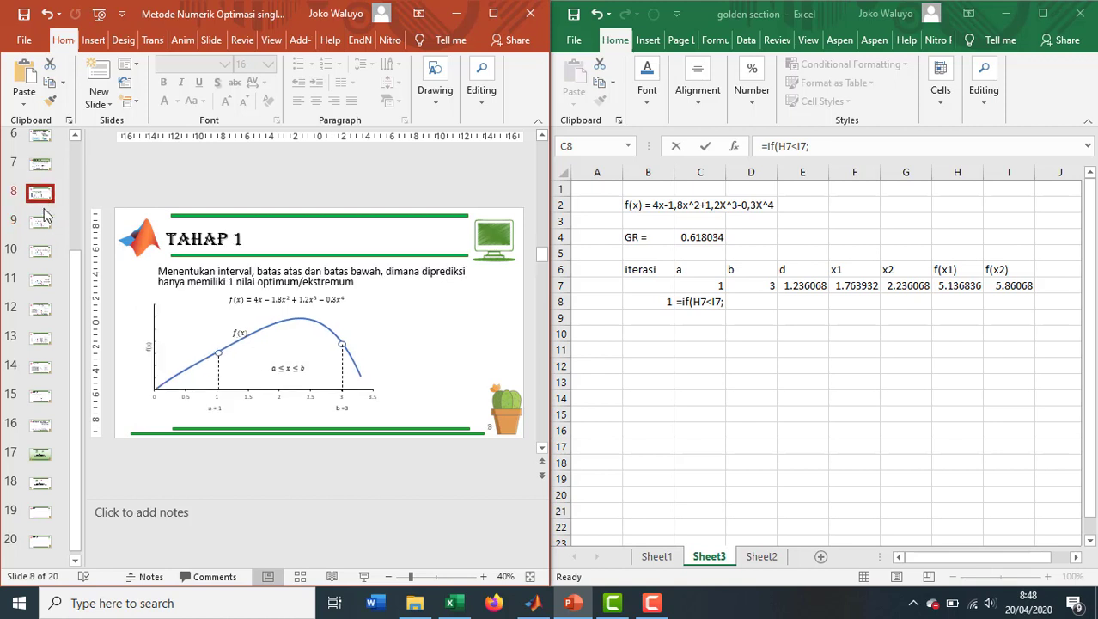
{"action": "left_click", "coordinate": [38, 224]}
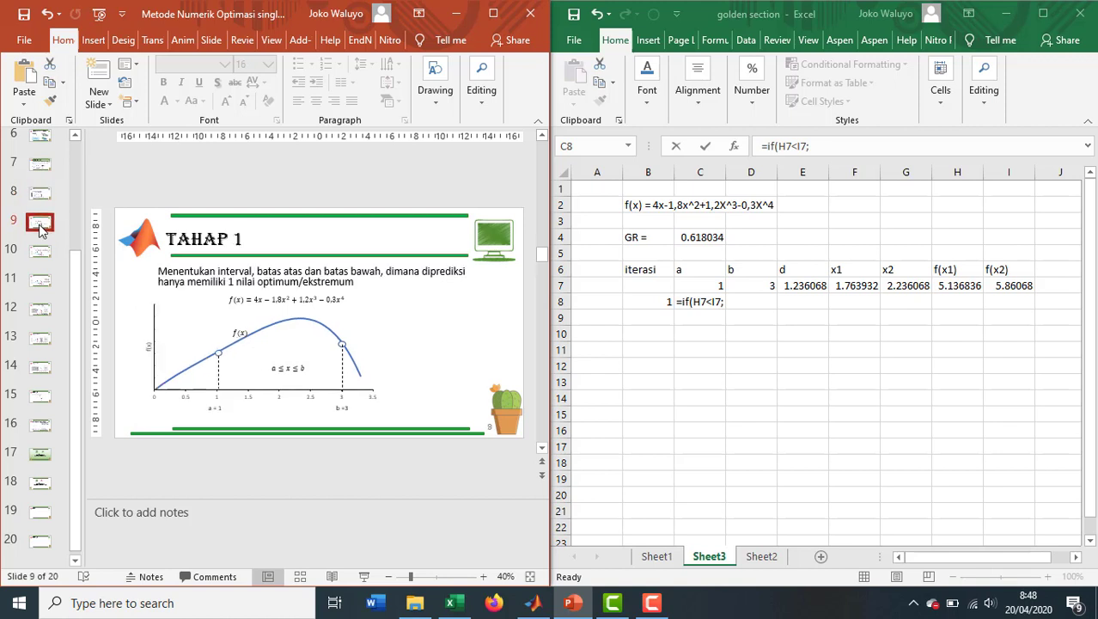
{"action": "left_click", "coordinate": [40, 312]}
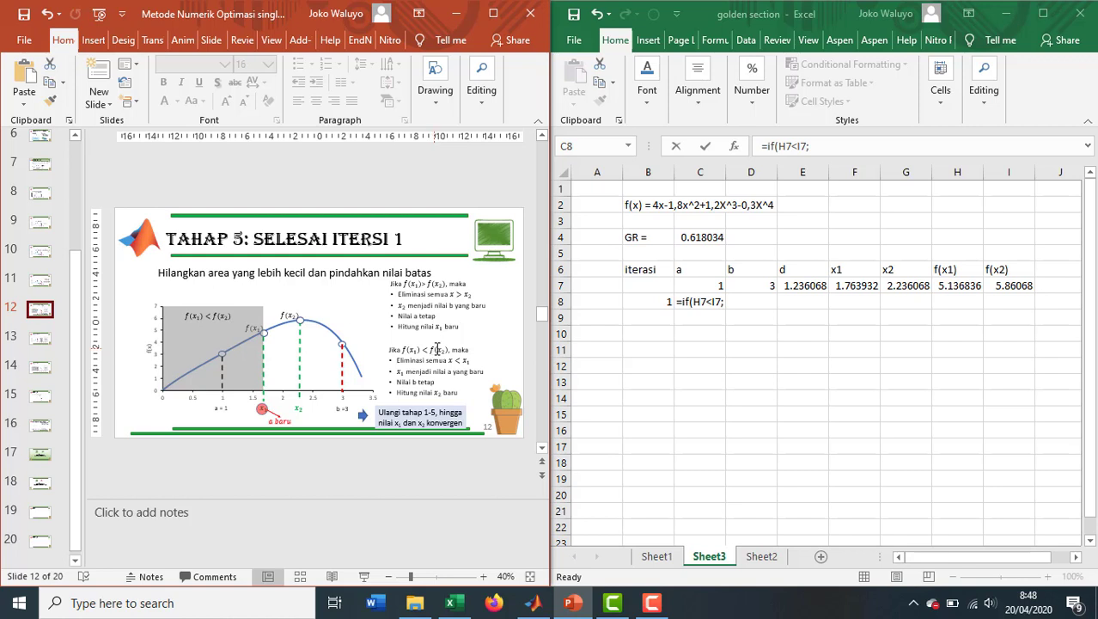
Back in Excel, complete the C8 formula as =IF(H7<I7;F7;C7).
{"action": "left_click", "coordinate": [853, 151]}
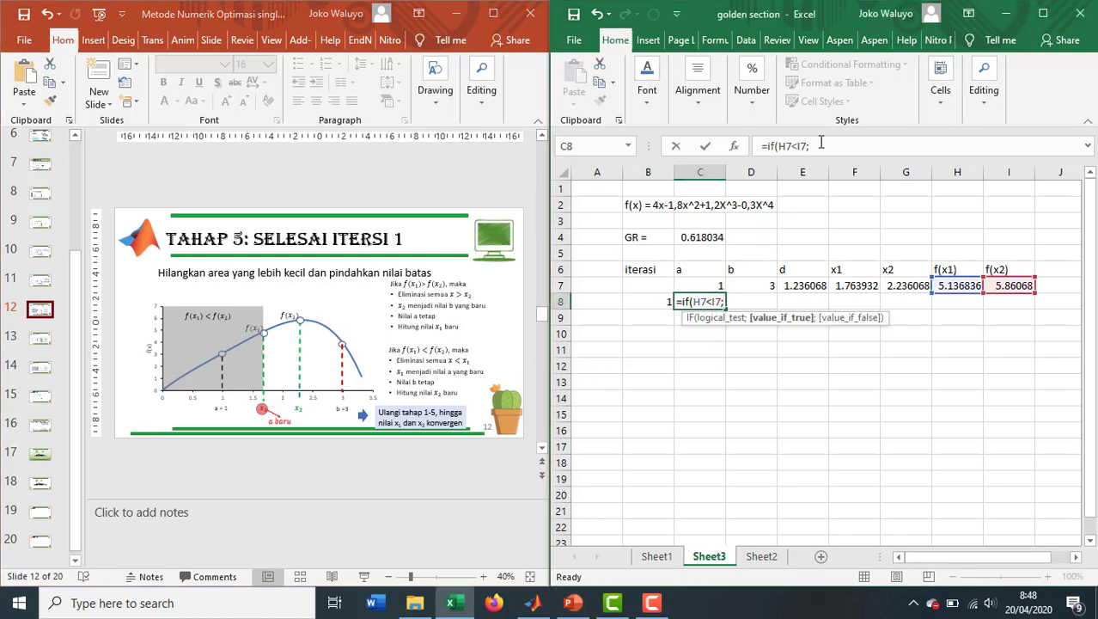
{"action": "left_click", "coordinate": [822, 143]}
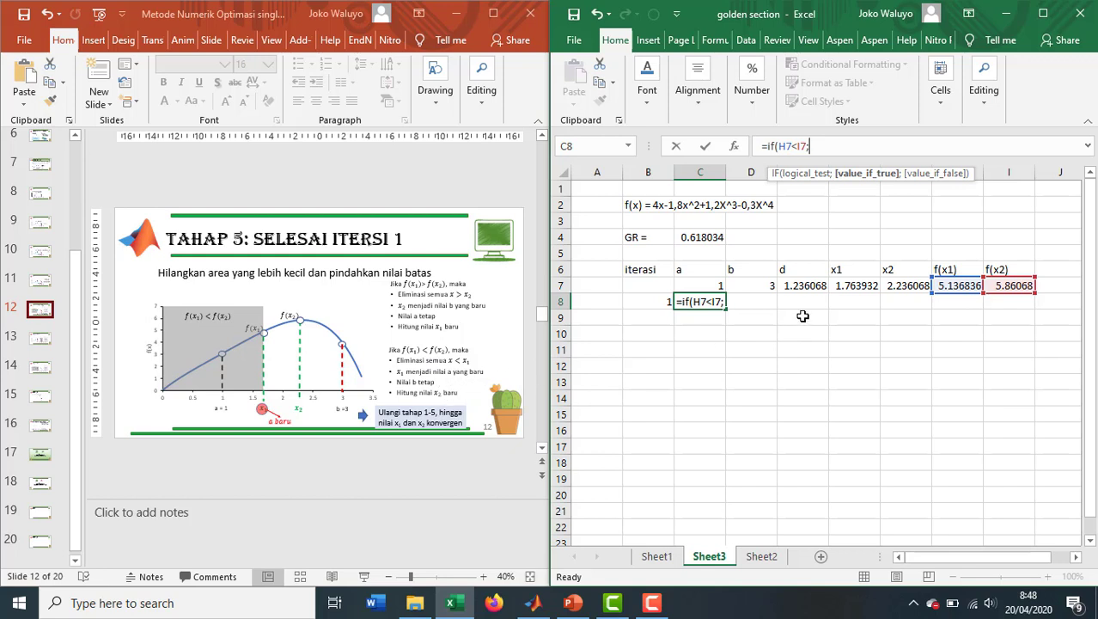
{"action": "left_click", "coordinate": [854, 286]}
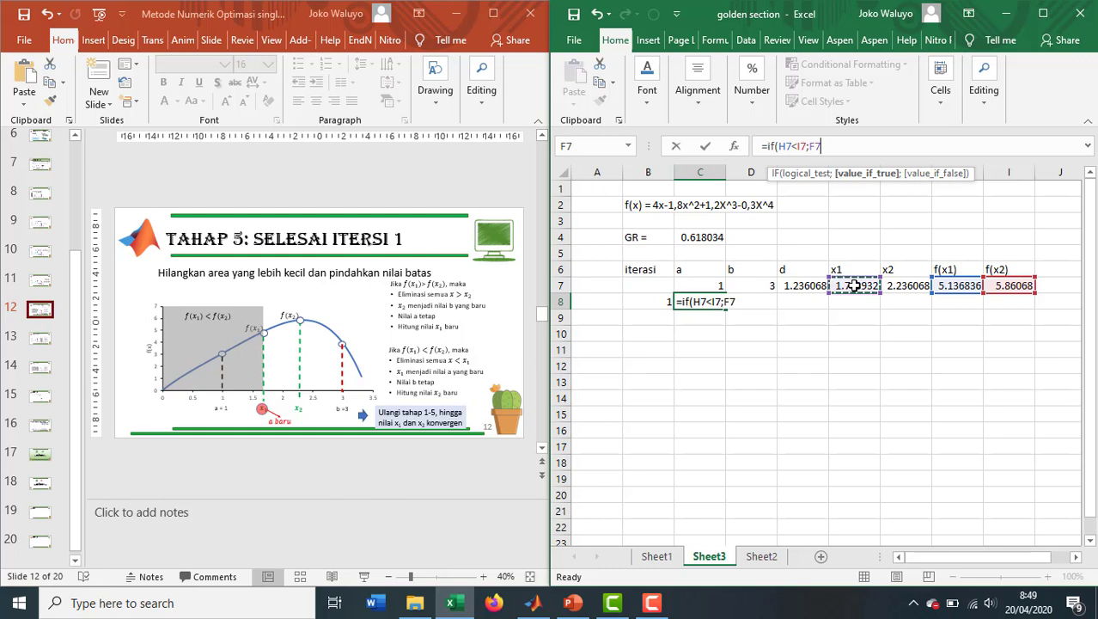
{"action": "type", "text": ";"}
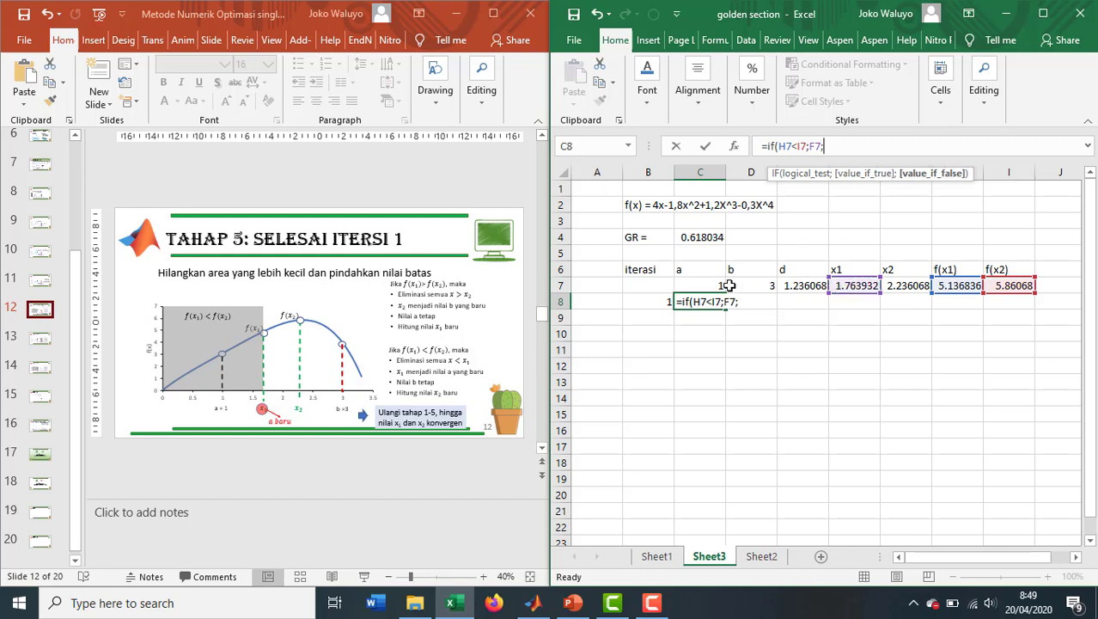
{"action": "left_click", "coordinate": [696, 285]}
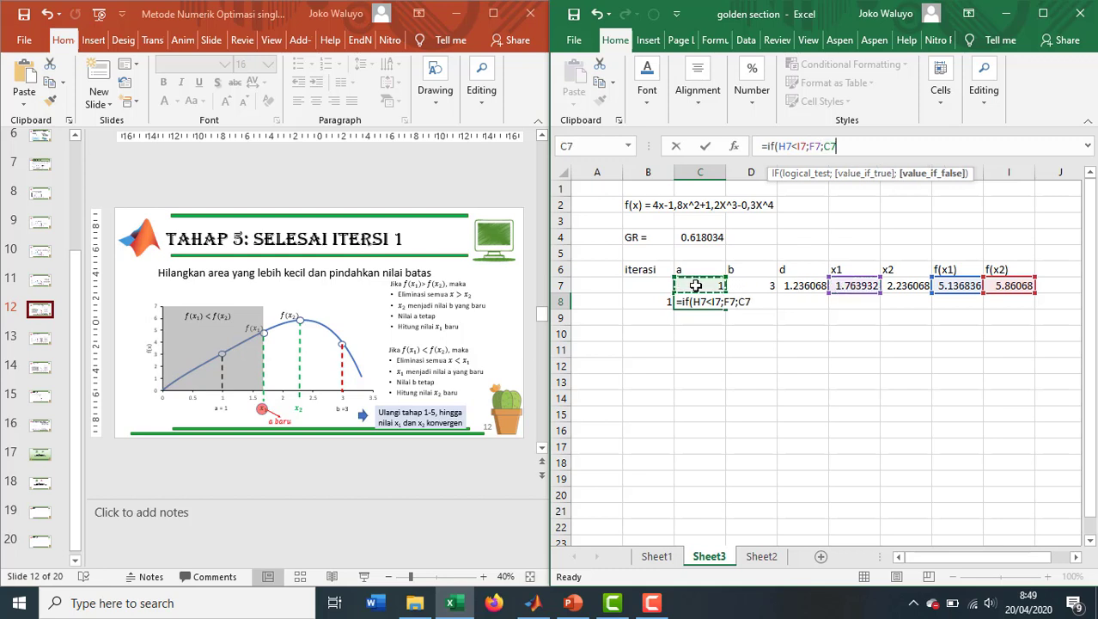
{"action": "type", "text": ")"}
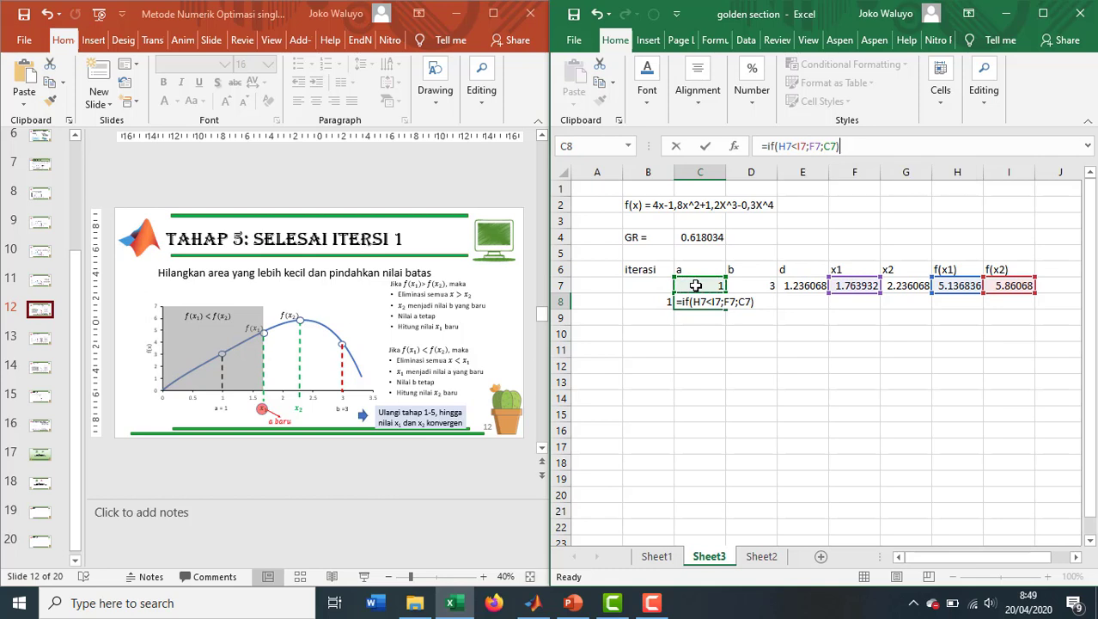
{"action": "key", "text": "Return"}
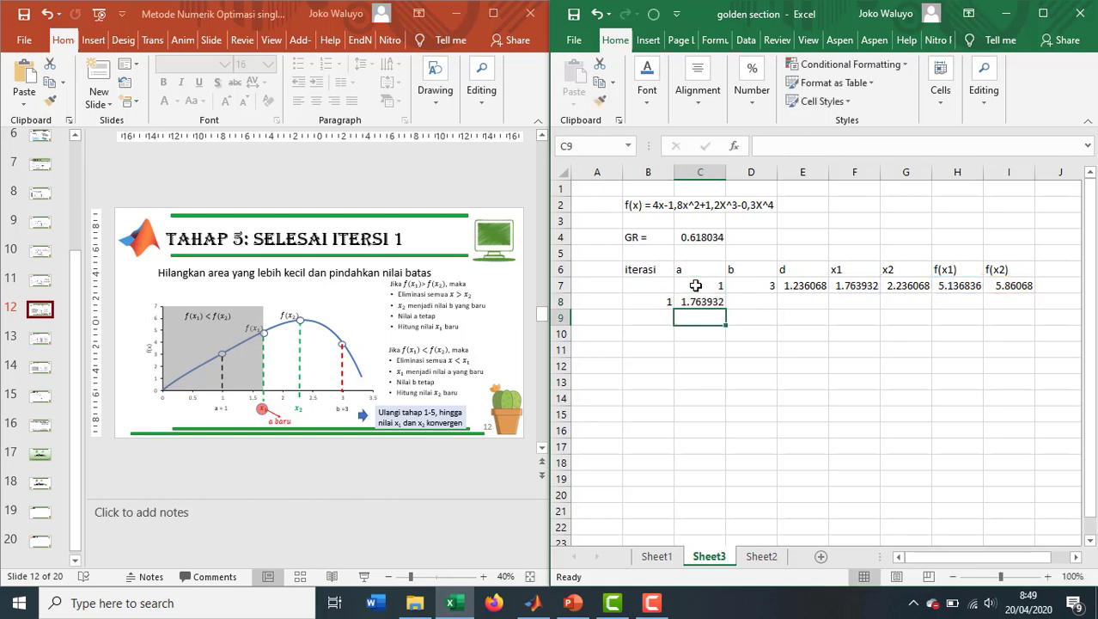
Calculate the new b in cell D8 with =IF(H7>I7;G7;D7).
{"action": "left_click", "coordinate": [762, 301]}
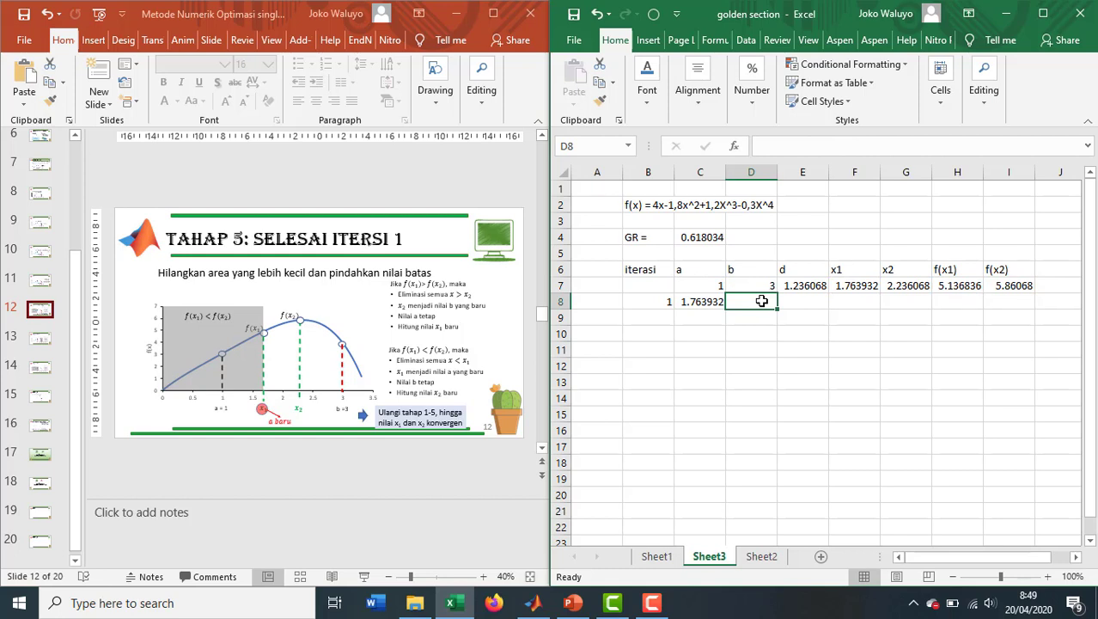
{"action": "type", "text": "="}
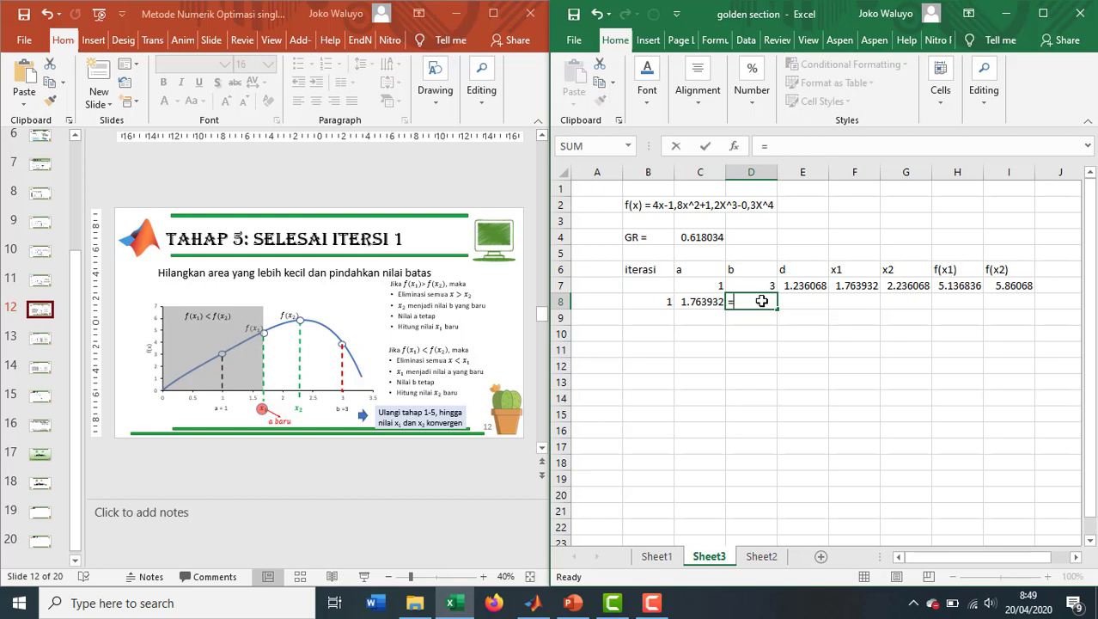
{"action": "type", "text": "if("}
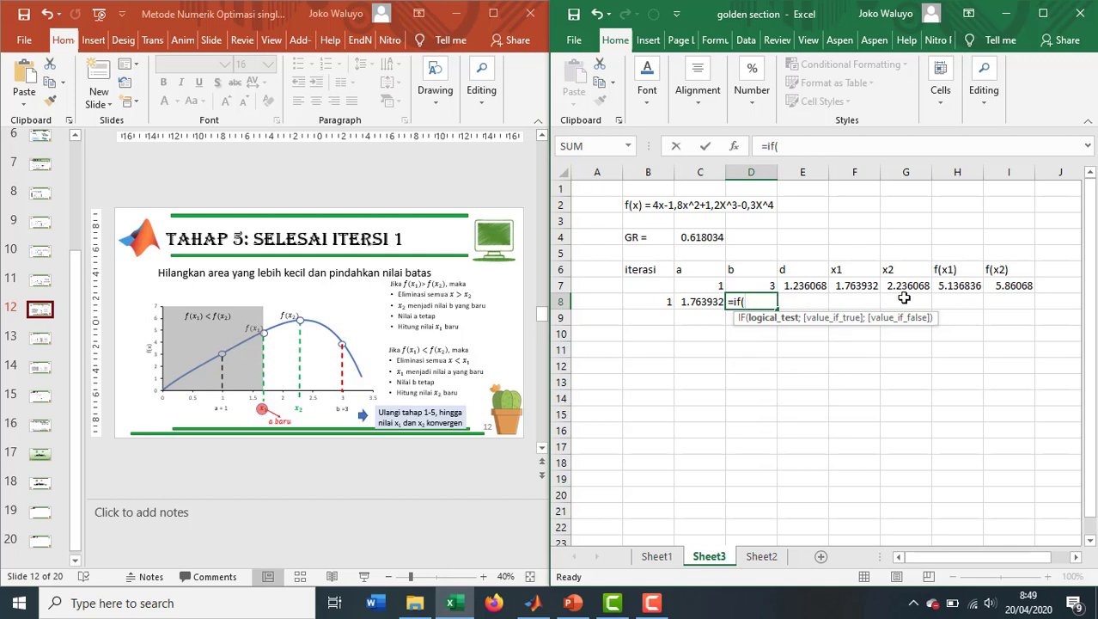
{"action": "left_click", "coordinate": [944, 284]}
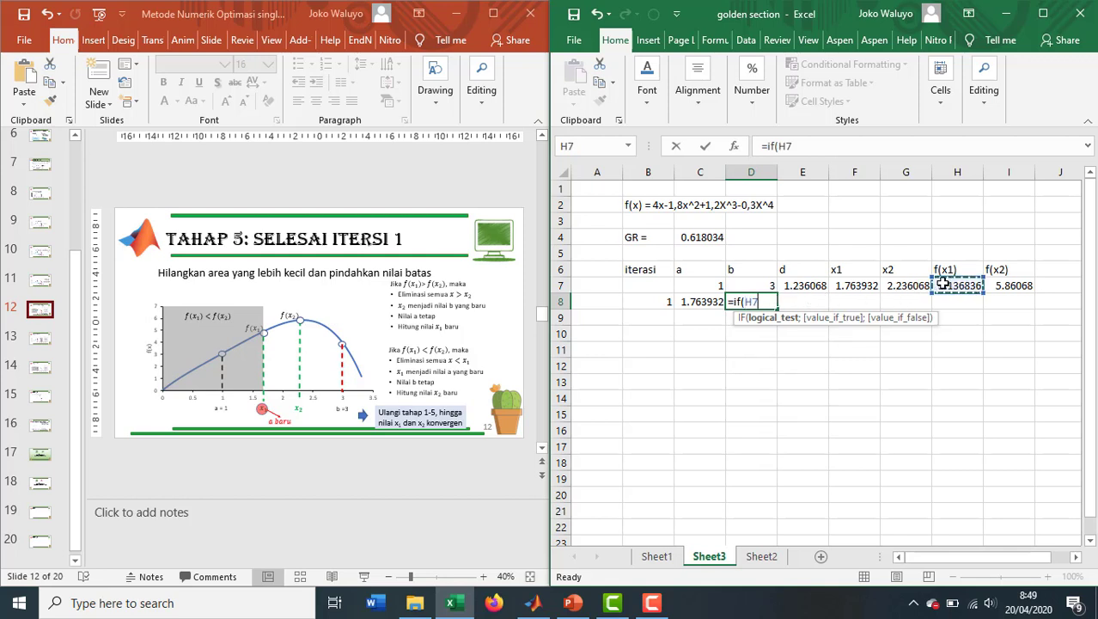
{"action": "type", "text": ">"}
{"action": "left_click", "coordinate": [1010, 286]}
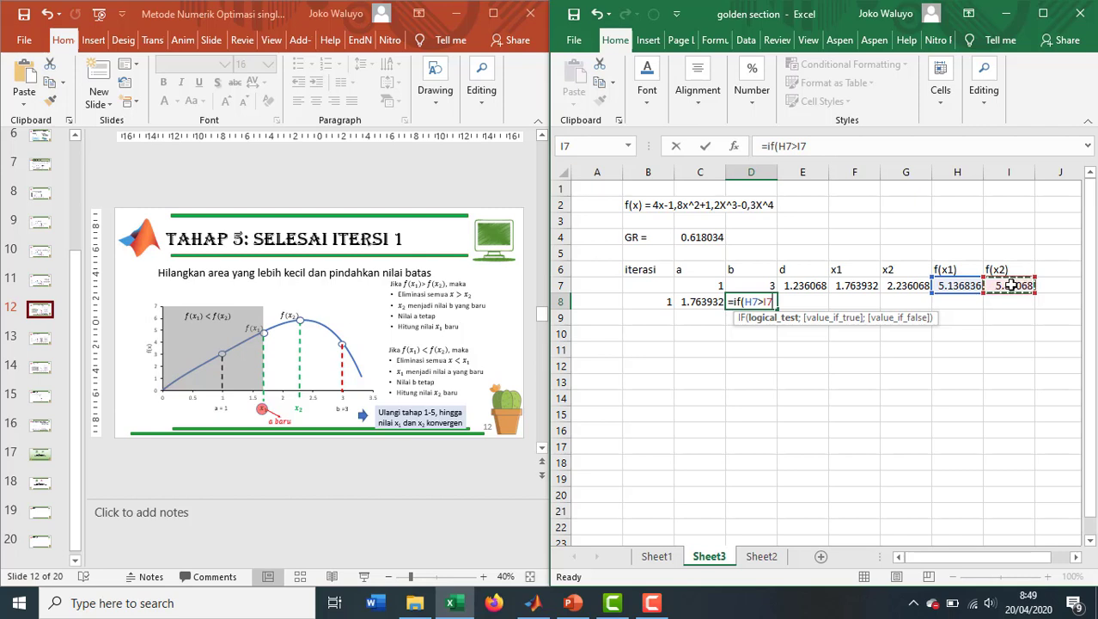
{"action": "type", "text": ";"}
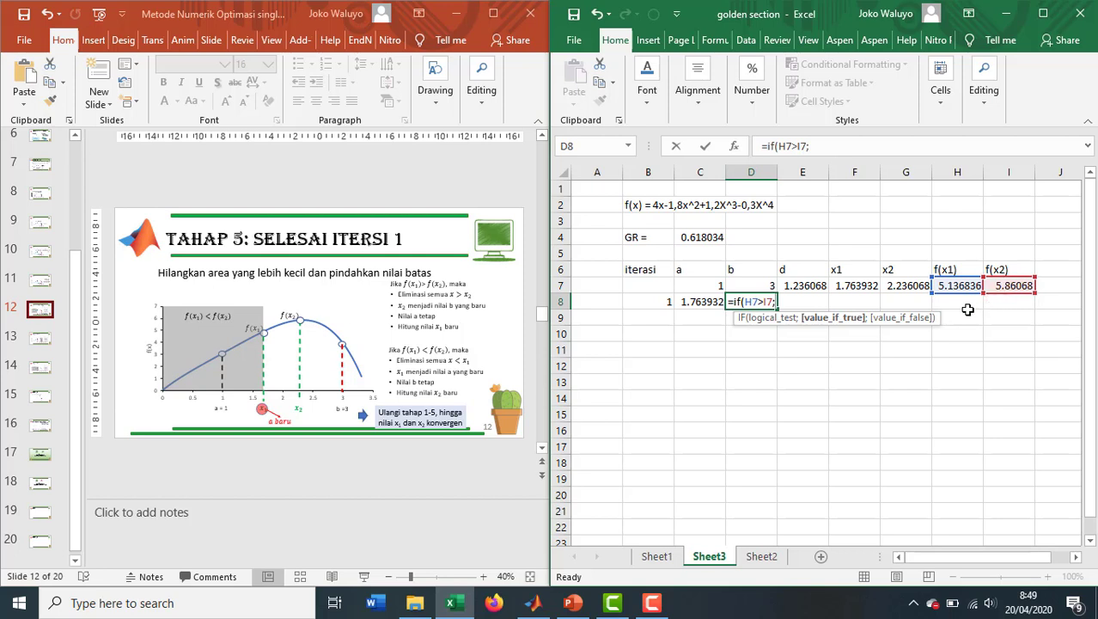
{"action": "left_click", "coordinate": [905, 287]}
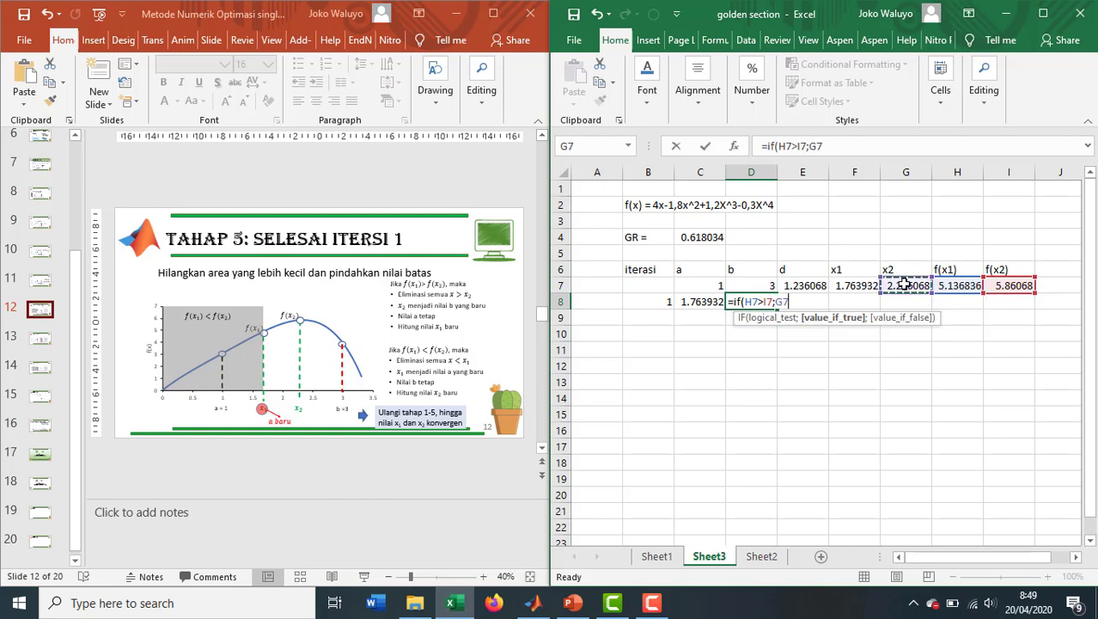
{"action": "type", "text": ";"}
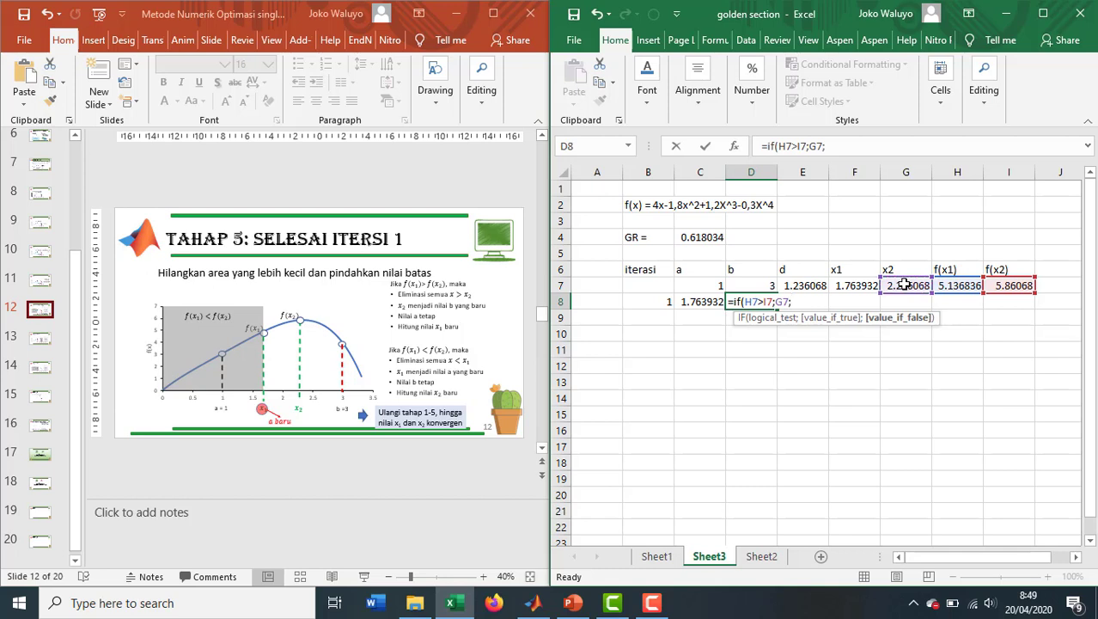
{"action": "left_click", "coordinate": [763, 282]}
{"action": "key", "text": "Return"}
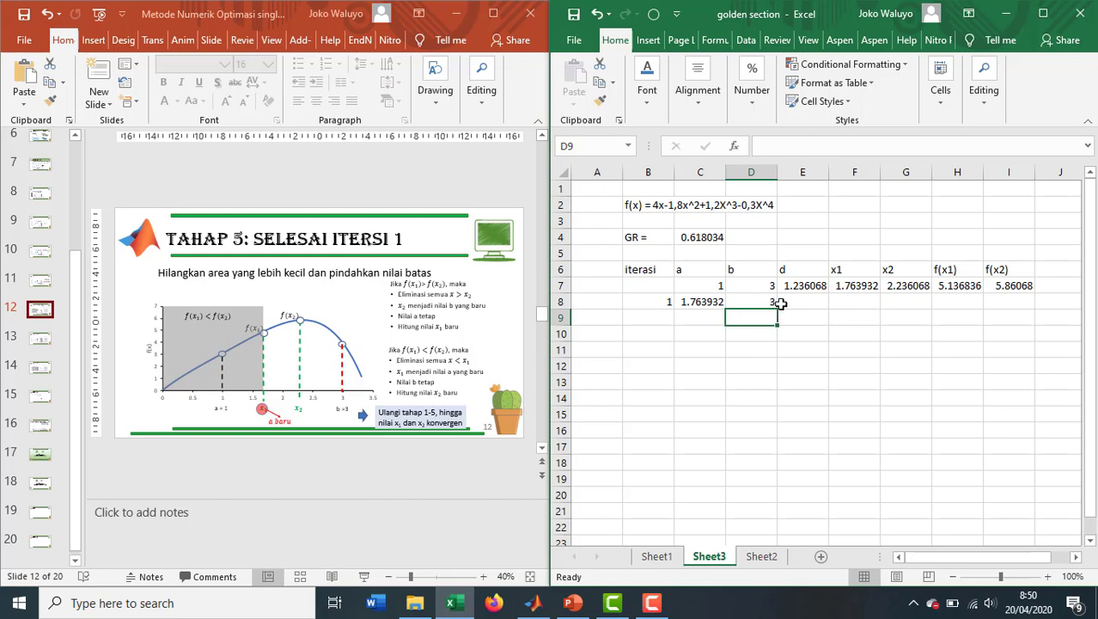
Fill the d, x1, x2, f(x1) and f(x2) formulas from E7:I7 down to row 8 and check the formula in C8.
{"action": "left_click_drag", "start_coordinate": [802, 286], "coordinate": [1038, 303]}
{"action": "left_click", "coordinate": [957, 339]}
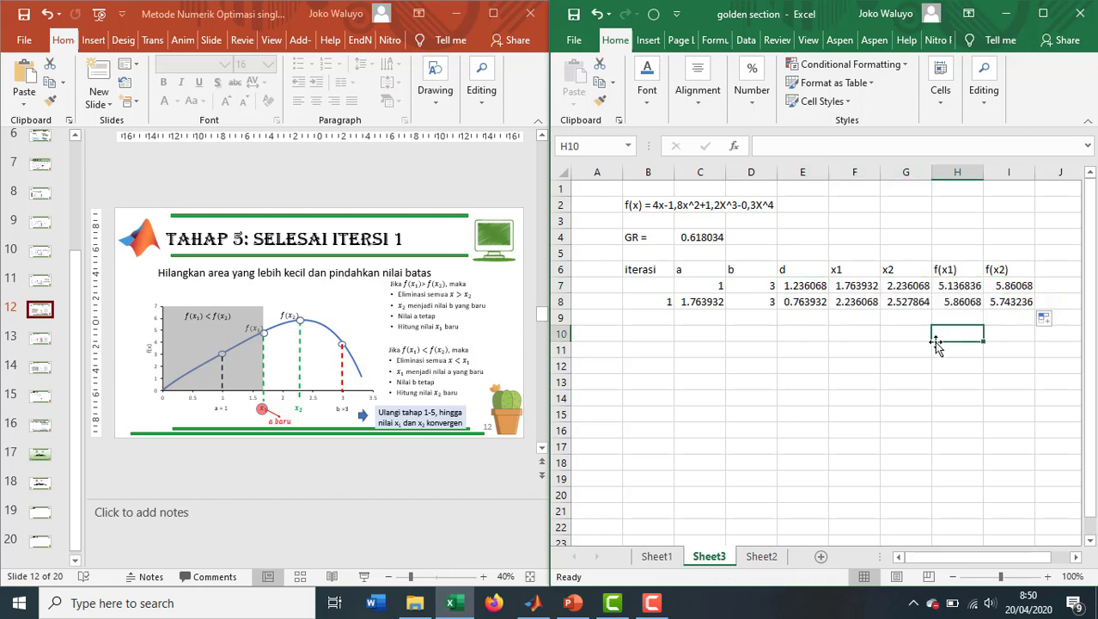
{"action": "left_click", "coordinate": [703, 301]}
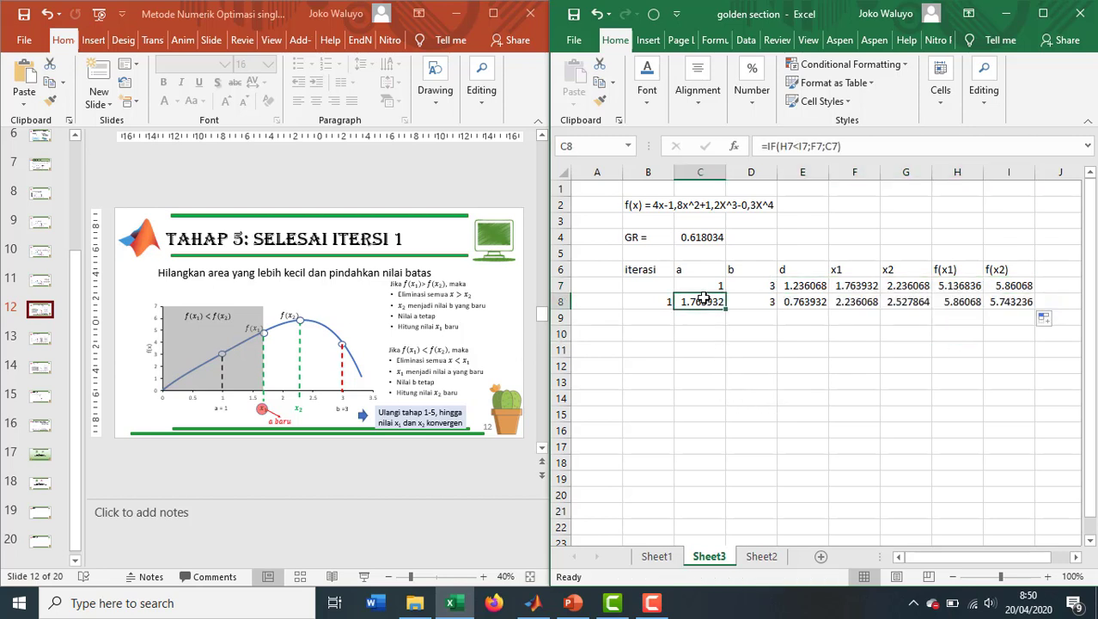